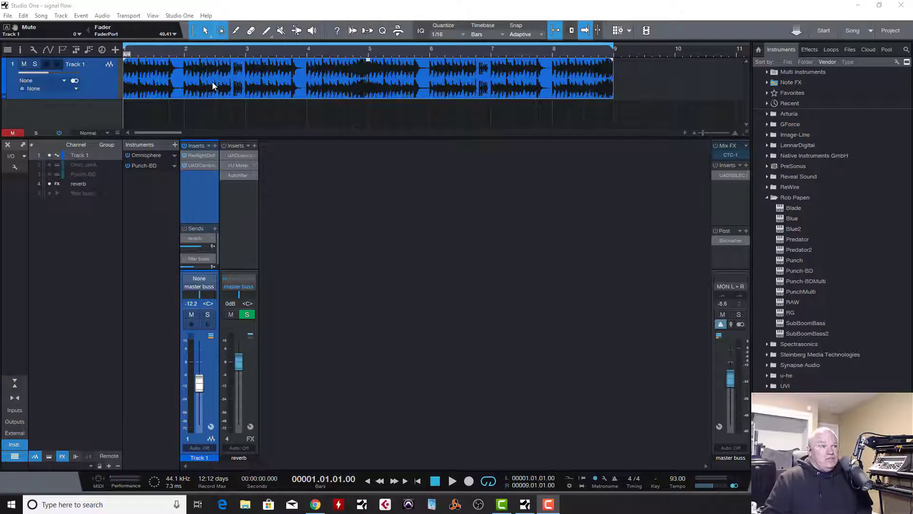
# - Open Track 1's RedlightDist and UAD Cambridge EQ editors and arrange them side by side
pyautogui.click(199, 155)
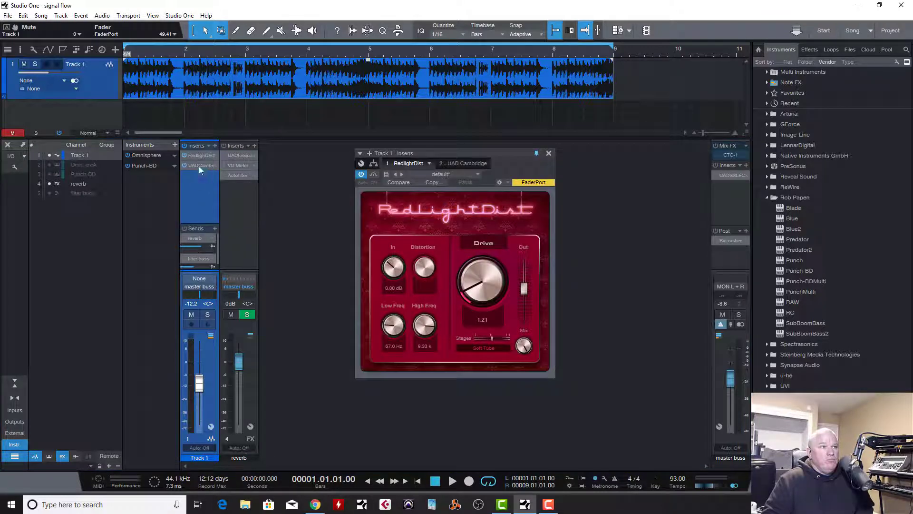
pyautogui.click(199, 166)
pyautogui.moveTo(501, 150); pyautogui.dragTo(472, 144)
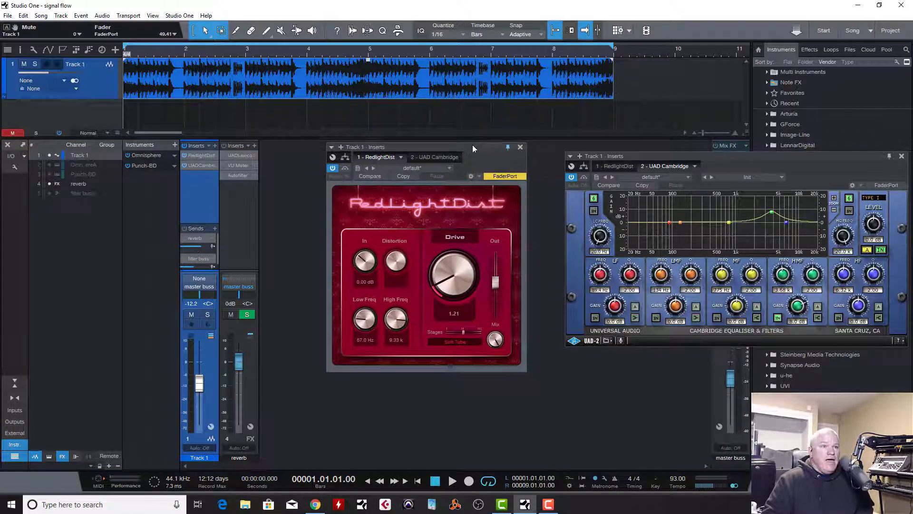
pyautogui.moveTo(641, 153); pyautogui.dragTo(616, 140)
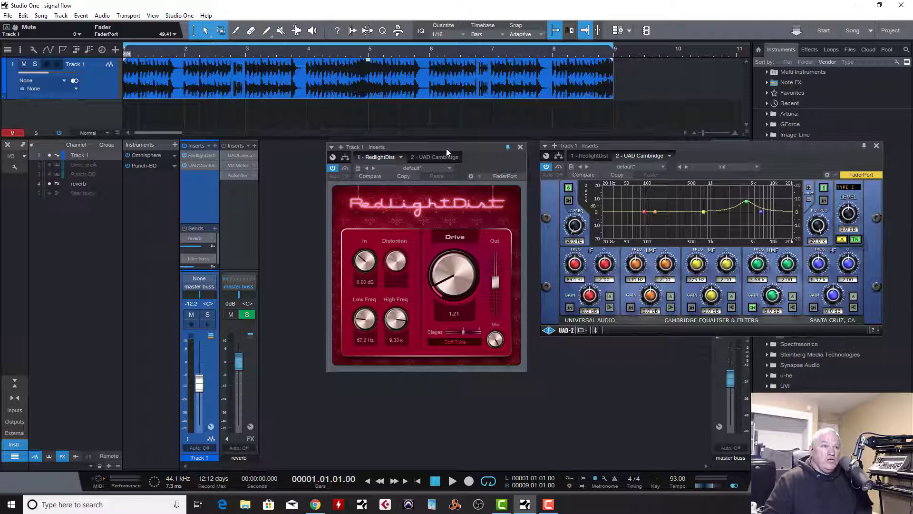
pyautogui.click(179, 158)
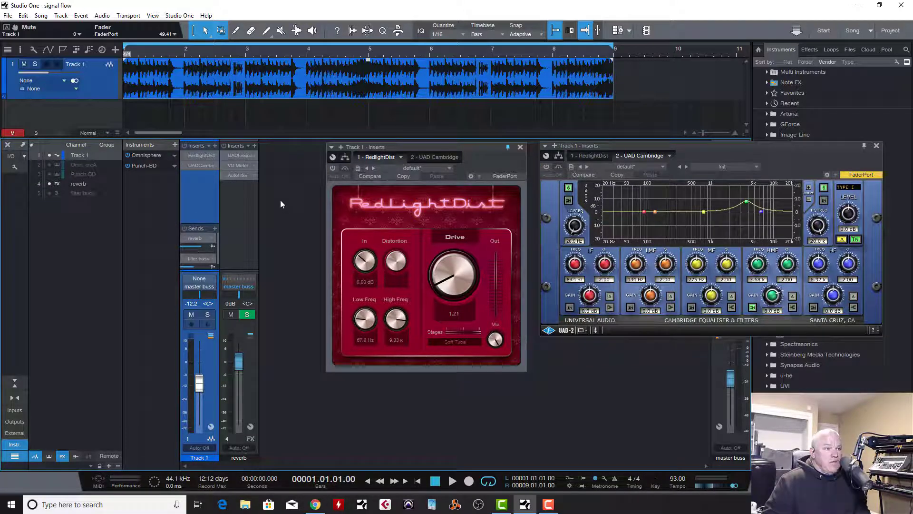
# - Raise the master buss fader to -2.7 while the song plays
pyautogui.press('space')
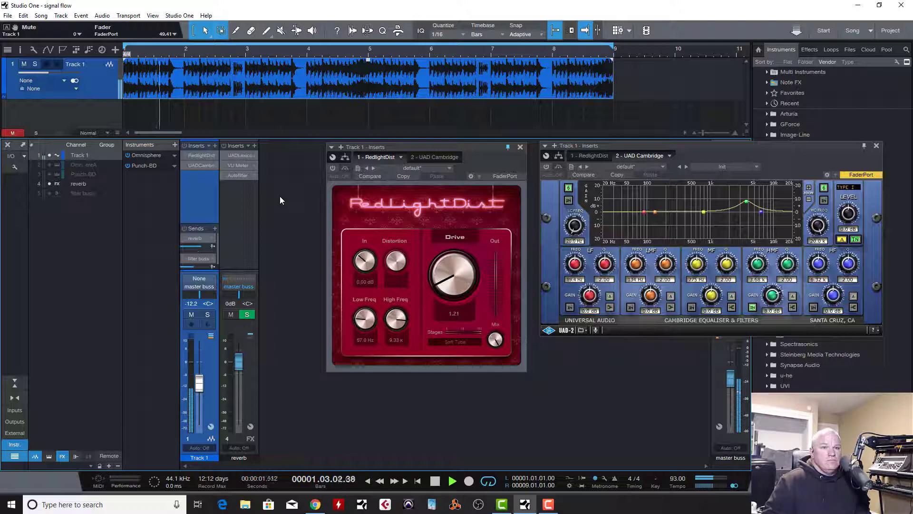
pyautogui.moveTo(732, 373); pyautogui.dragTo(732, 364)
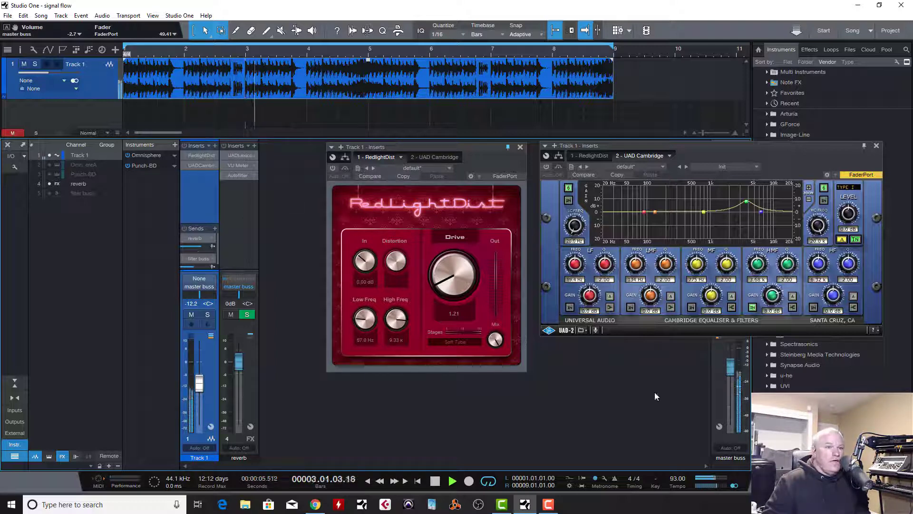
pyautogui.press('space')
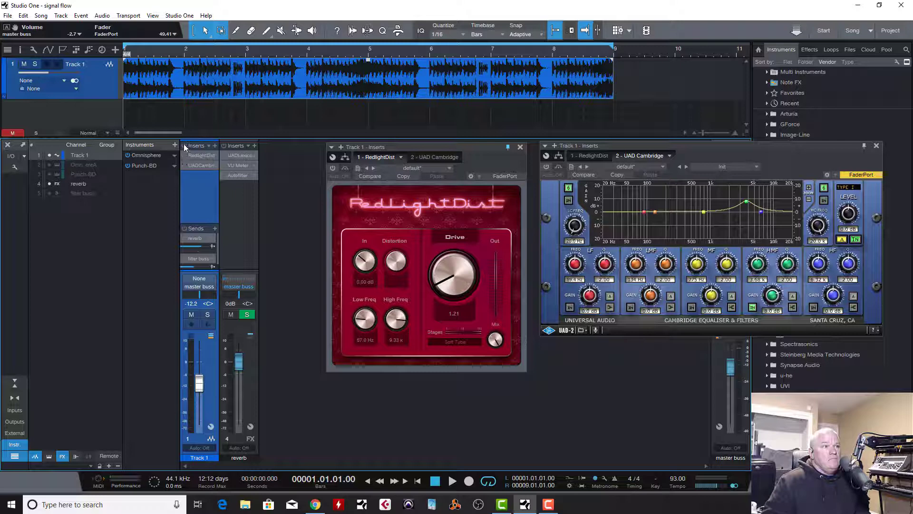
# - Power on the RedlightDist and UAD Cambridge inserts during playback, then close the RedlightDist editor
pyautogui.click(184, 156)
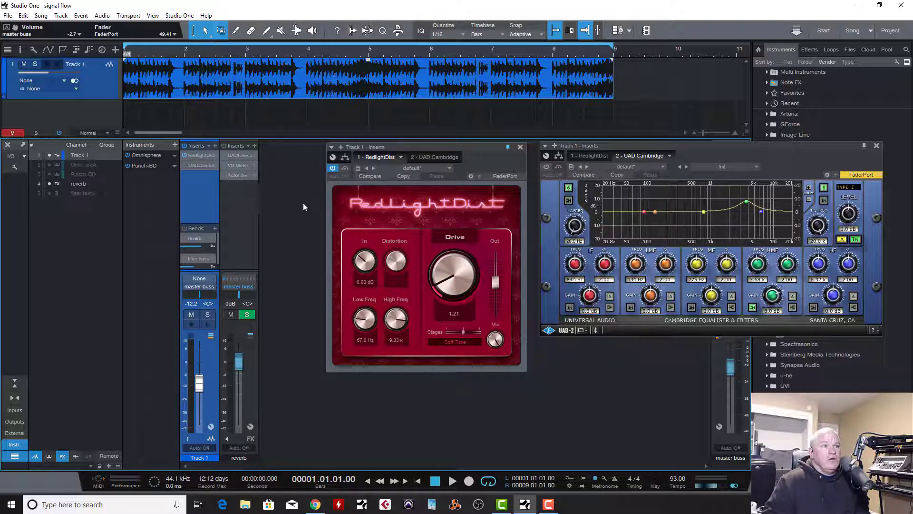
pyautogui.press('space')
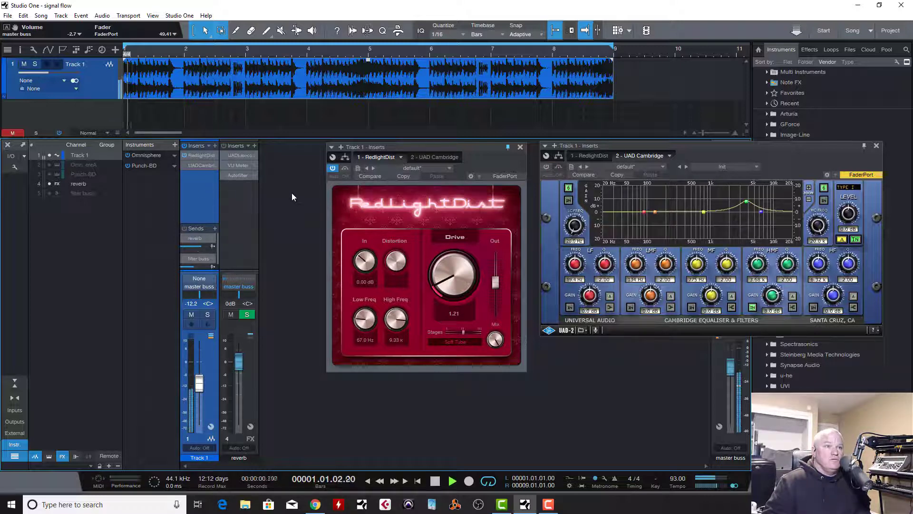
pyautogui.click(184, 165)
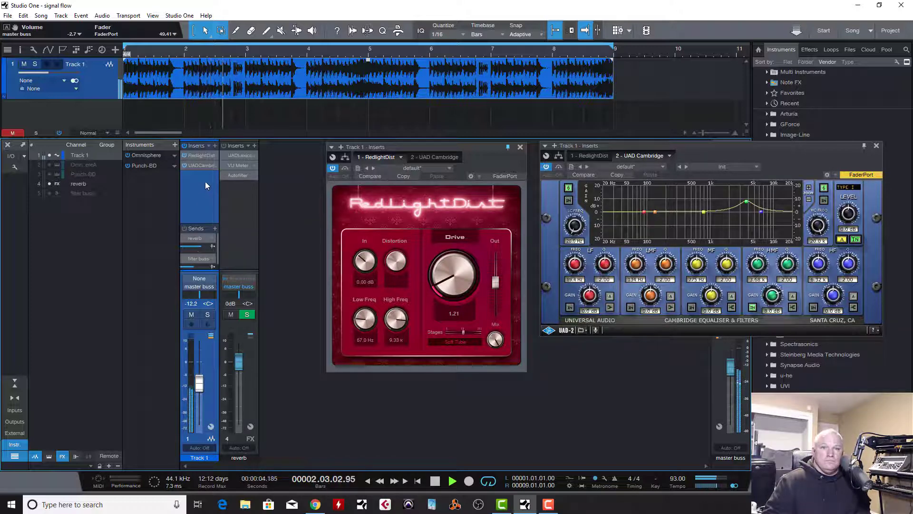
pyautogui.press('space')
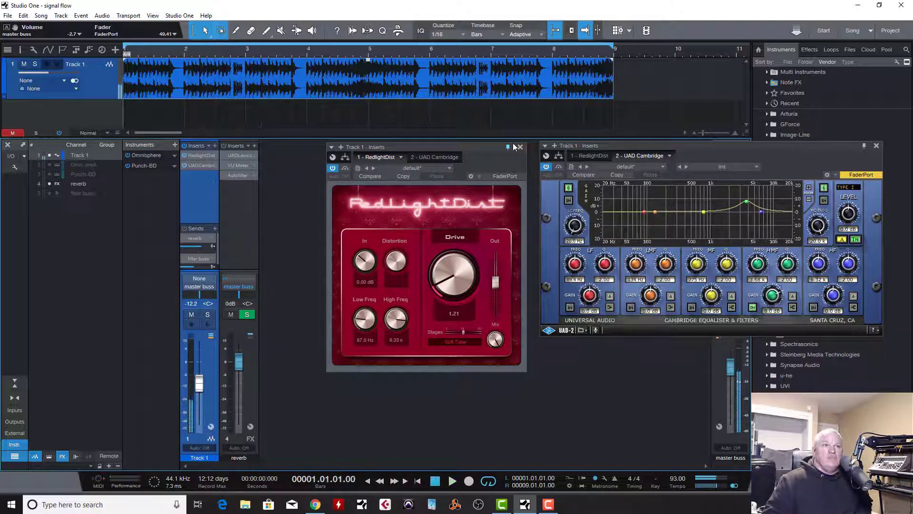
pyautogui.click(520, 147)
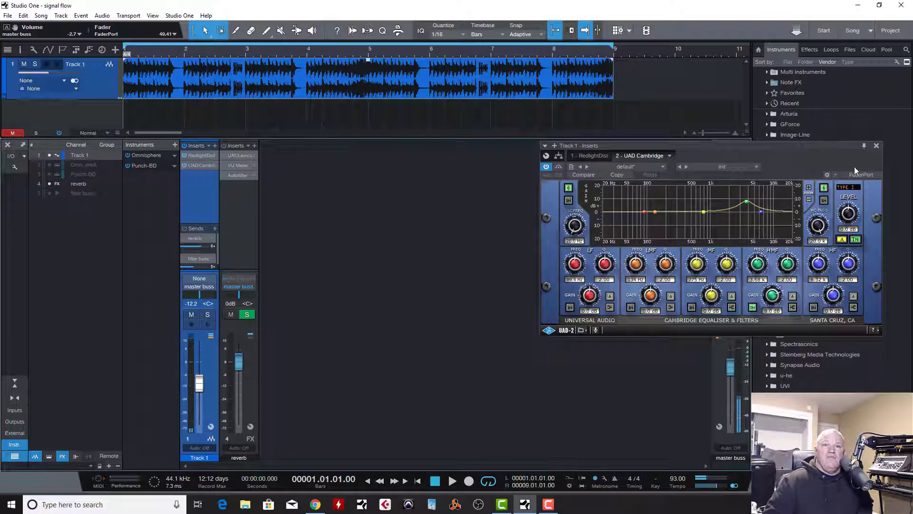
# - Close the Cambridge EQ editor and pull the master buss down to -5.9 during playback
pyautogui.click(877, 145)
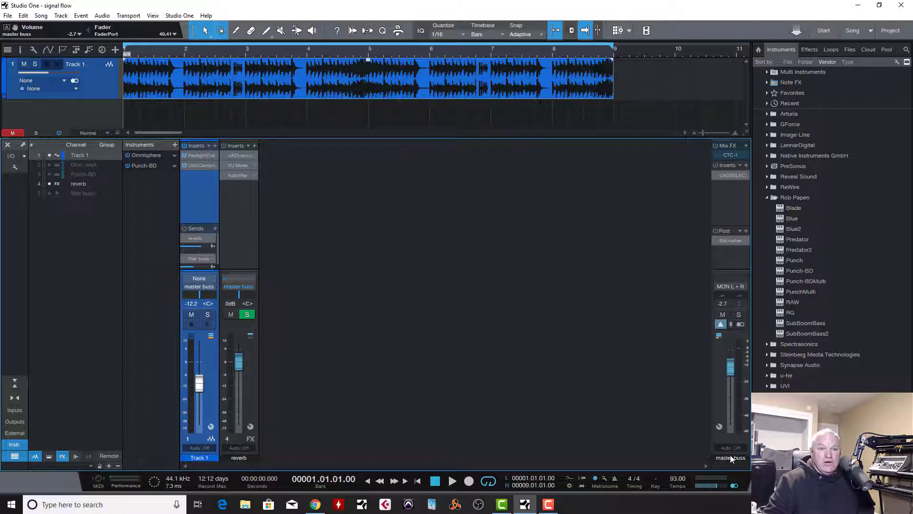
pyautogui.press('space')
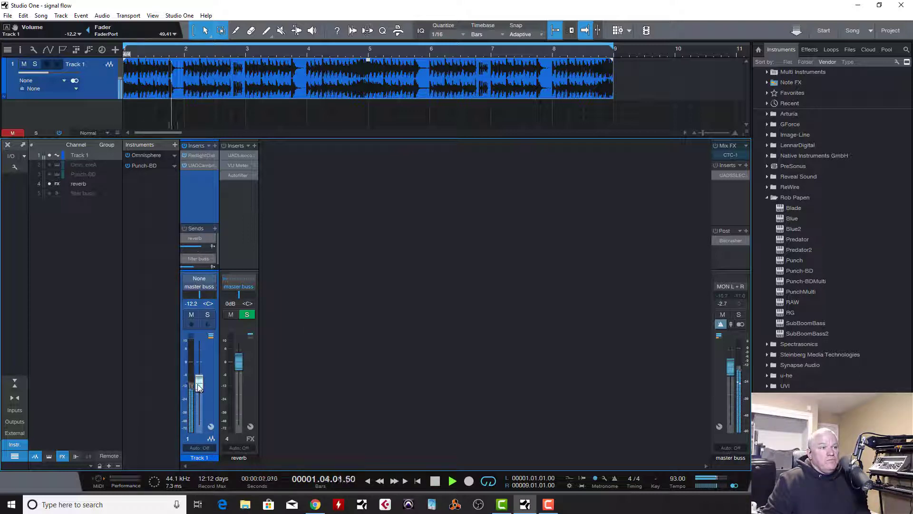
pyautogui.moveTo(730, 367); pyautogui.dragTo(728, 375)
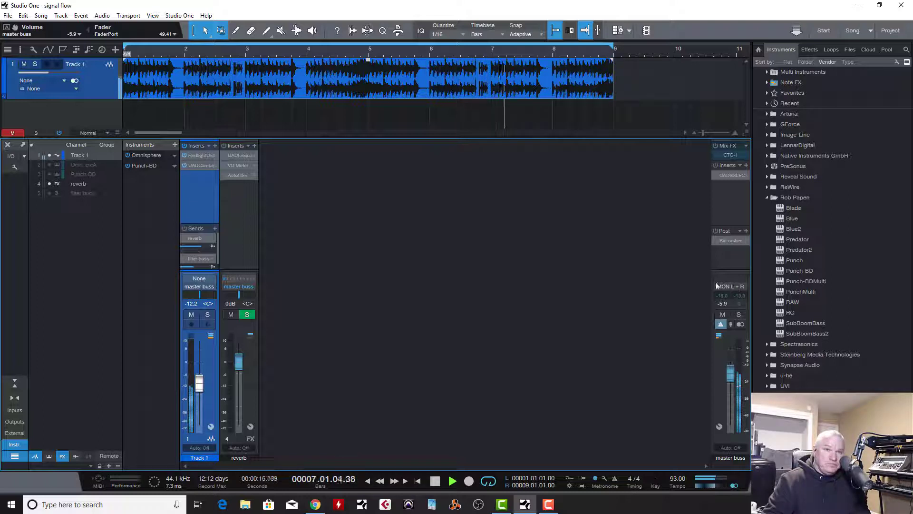
pyautogui.press('space')
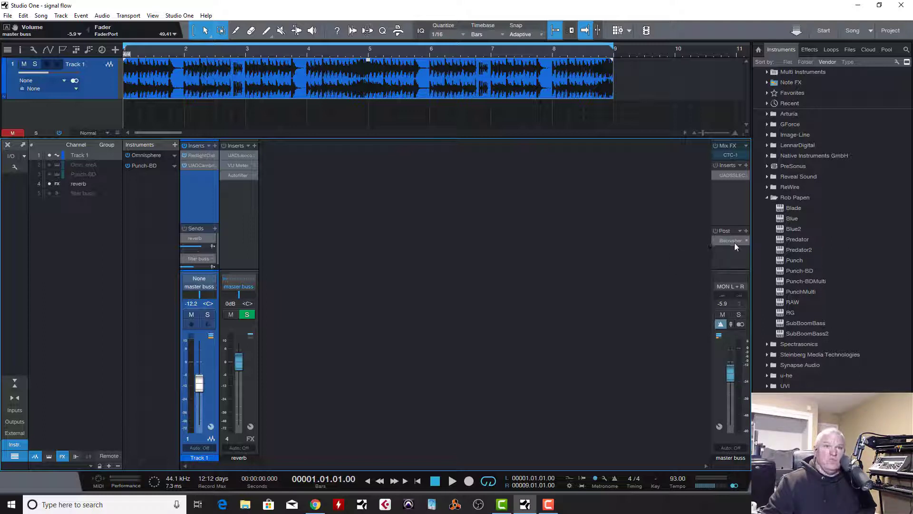
# - Compare the master Post-slot Bitcrusher on and off while playing, leave it bypassed, and close its editor
pyautogui.click(715, 231)
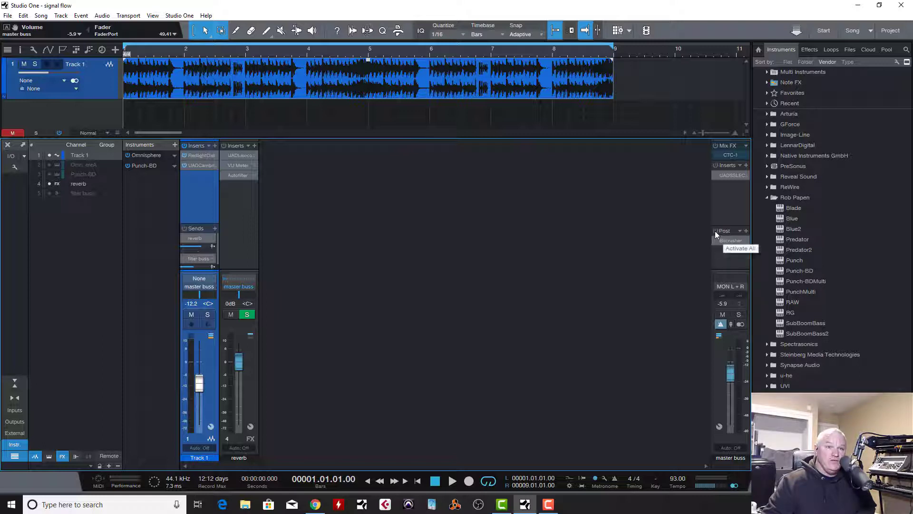
pyautogui.doubleClick(737, 240)
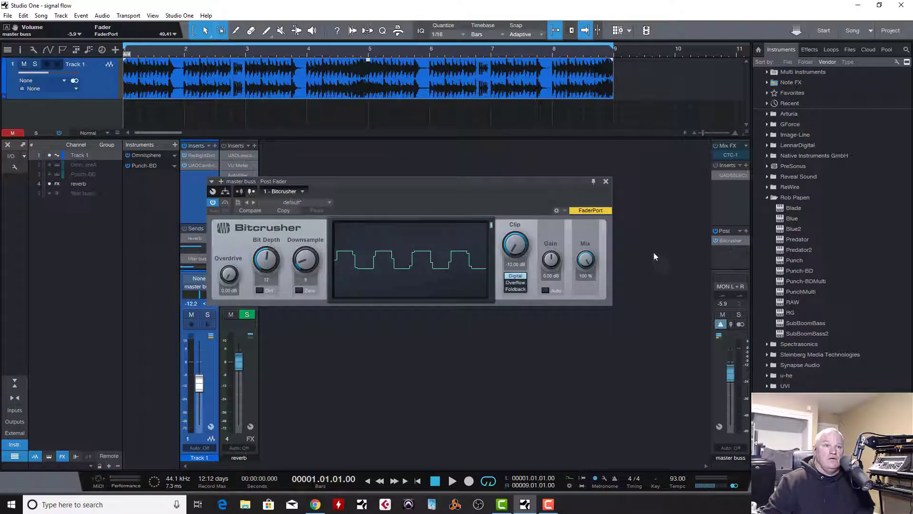
pyautogui.press('space')
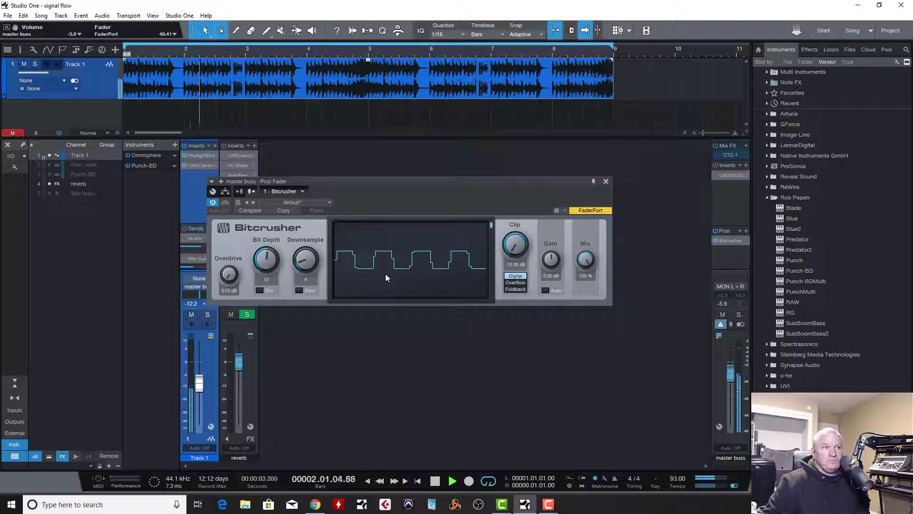
pyautogui.click(717, 240)
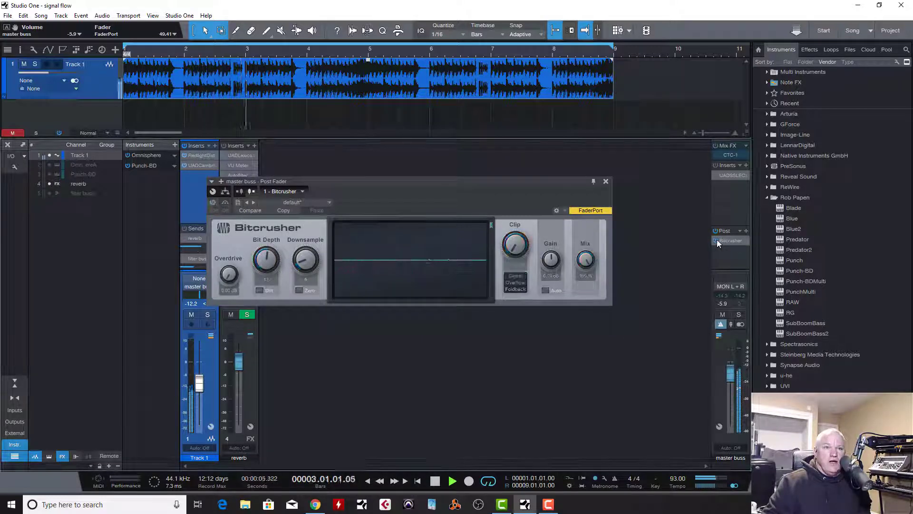
pyautogui.click(717, 240)
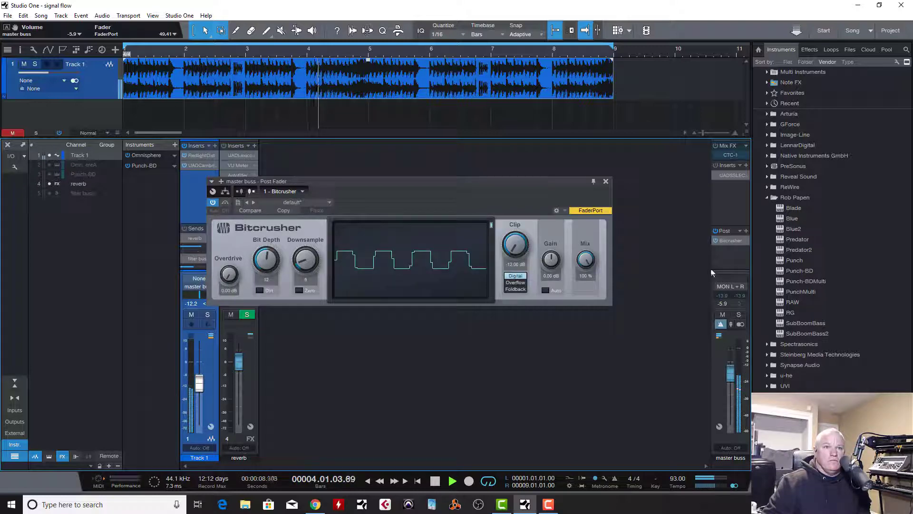
pyautogui.click(715, 240)
pyautogui.press('space')
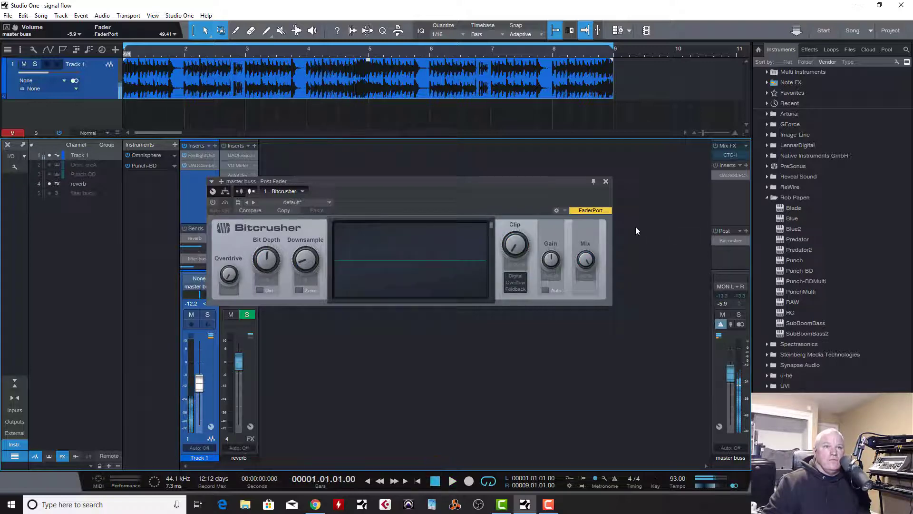
pyautogui.click(605, 181)
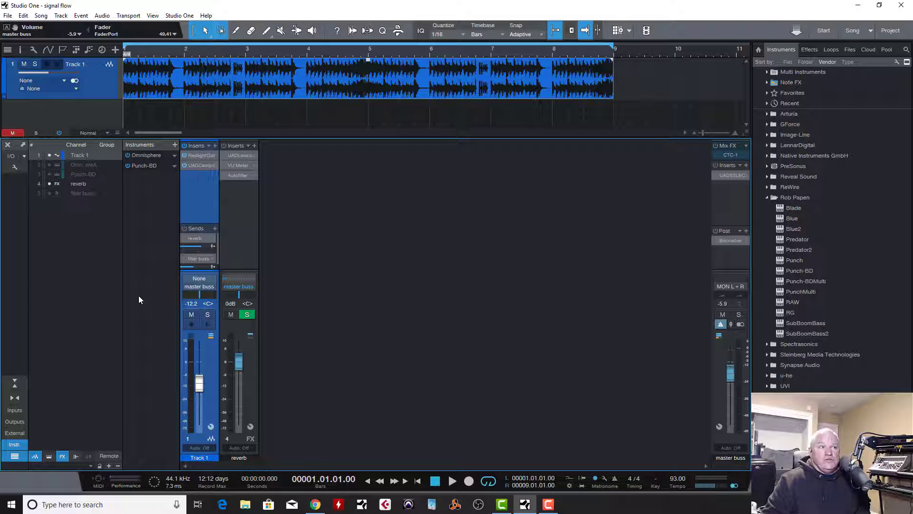
# - Power on Track 1's Sends section so its reverb and filter buss sends are active
pyautogui.click(184, 228)
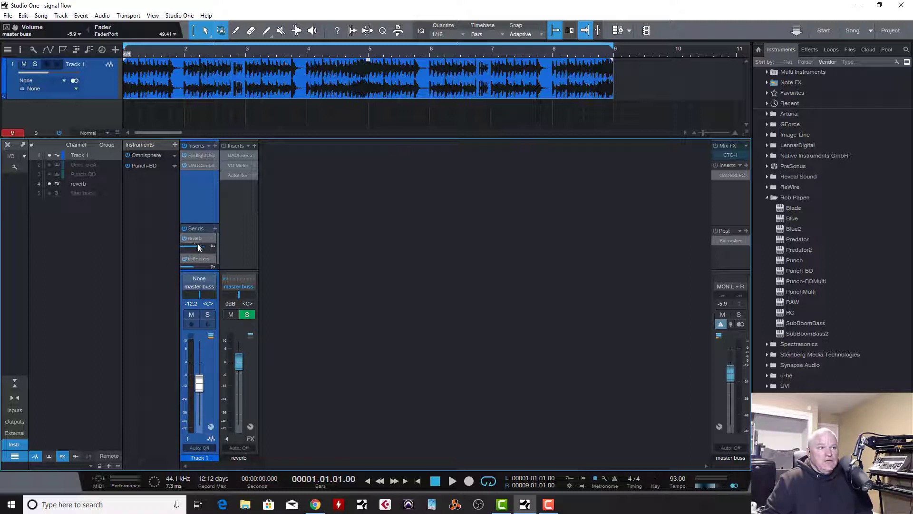
# - Mute Track 1's filter buss send and sweep its reverb send down and back up during playback
pyautogui.moveTo(198, 246)
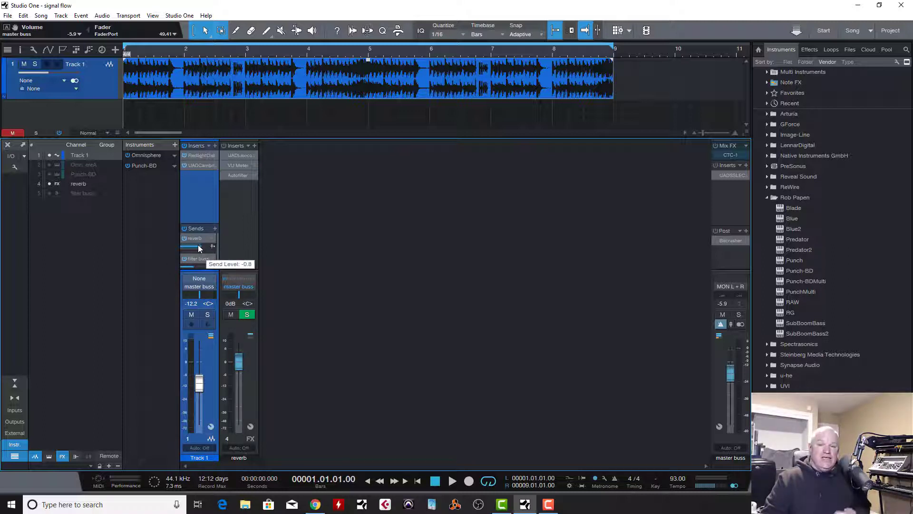
pyautogui.moveTo(199, 246); pyautogui.dragTo(190, 247)
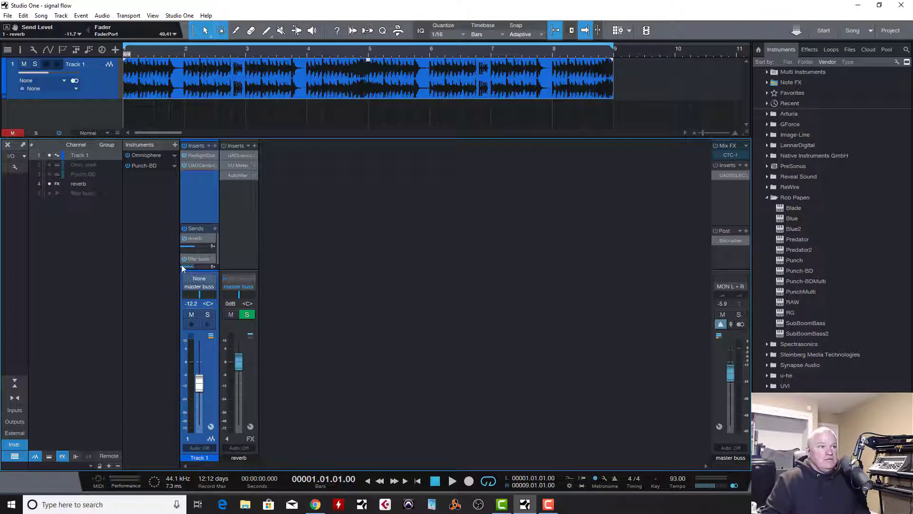
pyautogui.click(184, 258)
pyautogui.press('space')
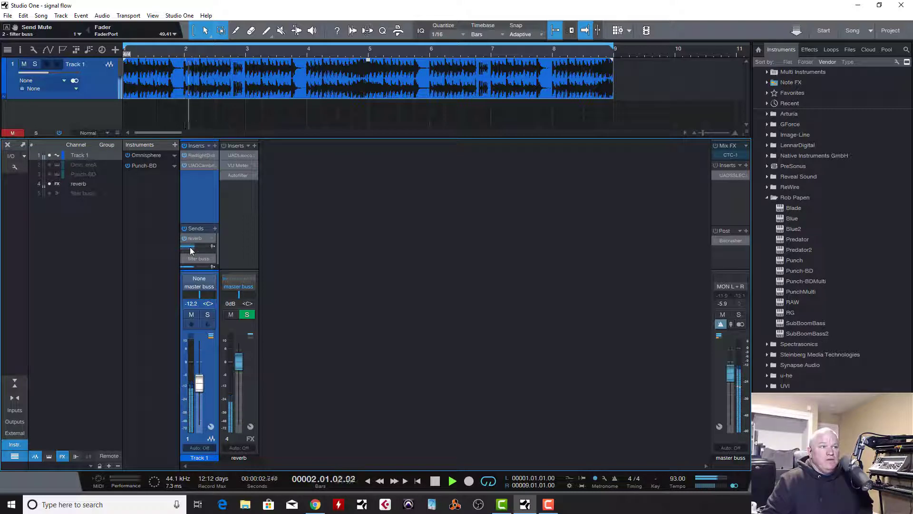
pyautogui.moveTo(190, 248); pyautogui.dragTo(168, 249)
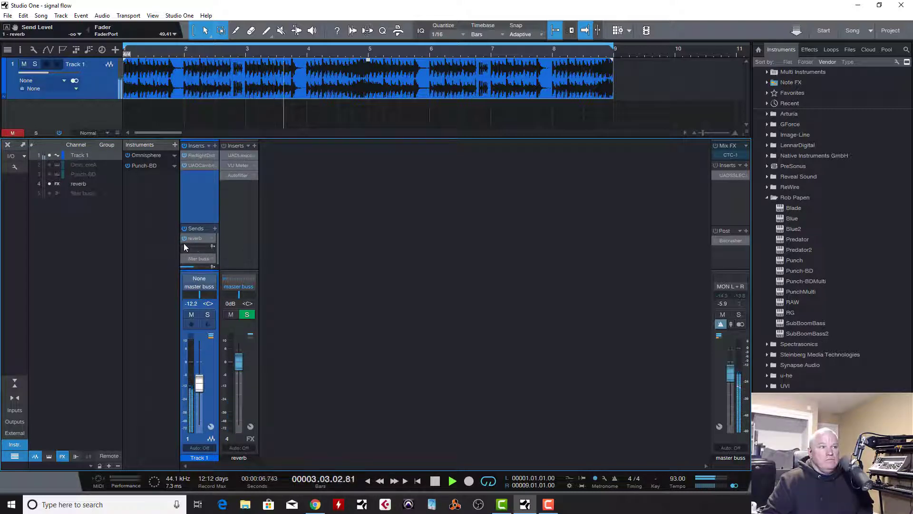
pyautogui.moveTo(182, 246); pyautogui.dragTo(199, 251)
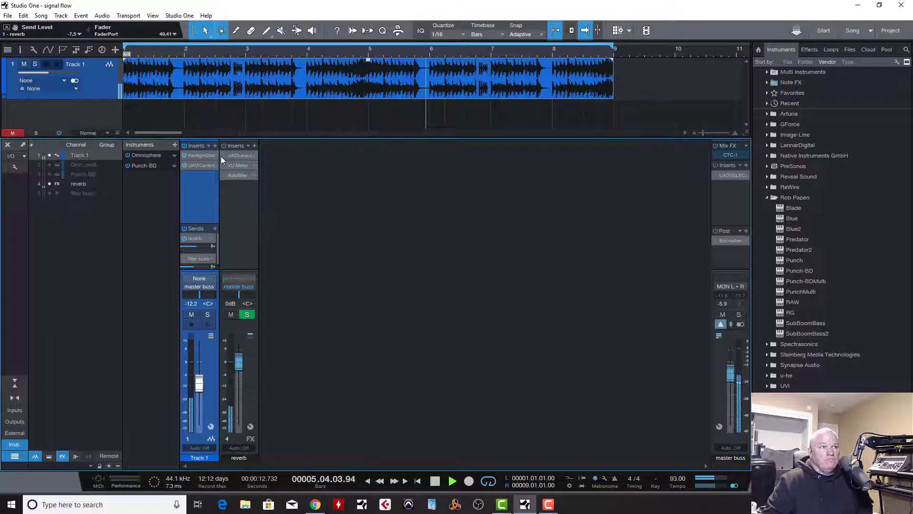
pyautogui.press('space')
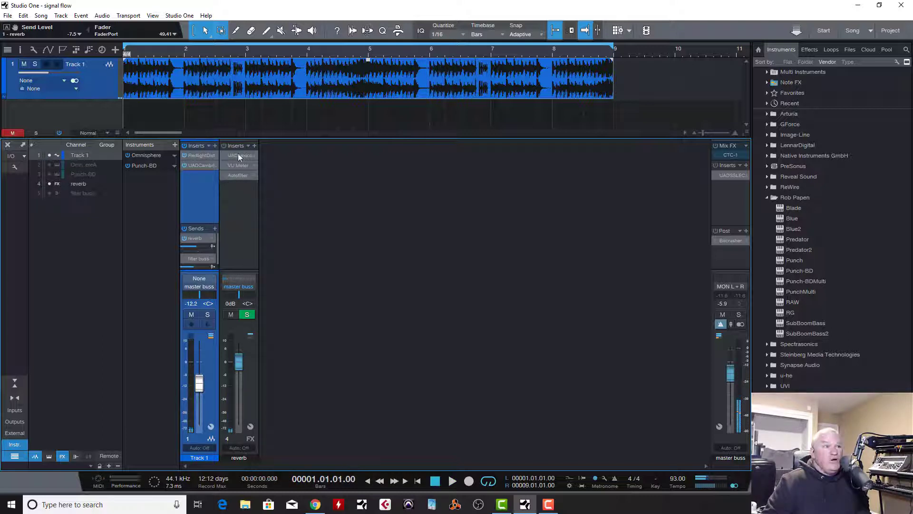
# - Re-enable the reverb channel's effects and set Track 1's reverb send to -5.3 while listening
pyautogui.click(223, 146)
pyautogui.press('space')
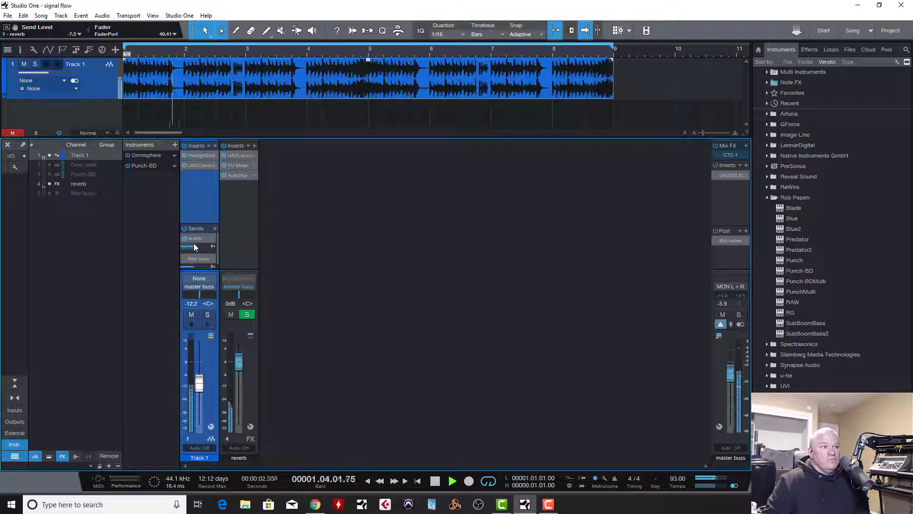
pyautogui.moveTo(194, 243); pyautogui.dragTo(196, 243)
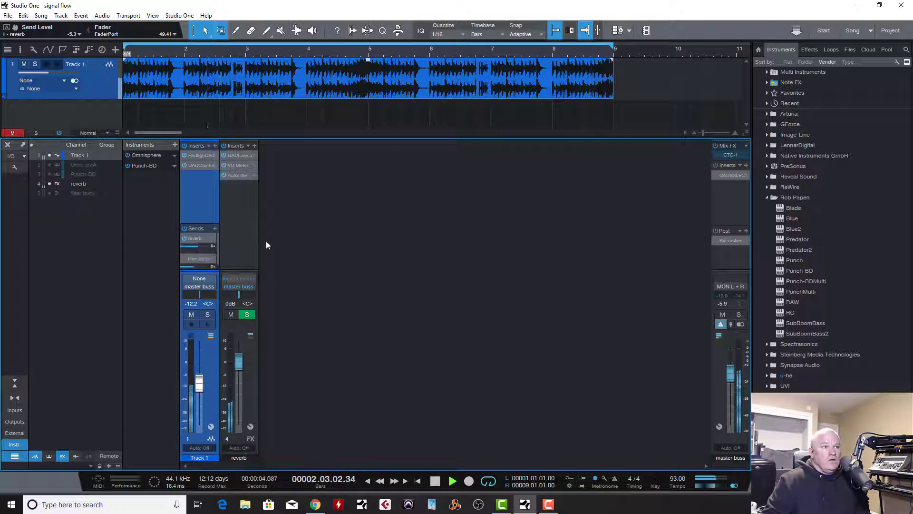
pyautogui.press('space')
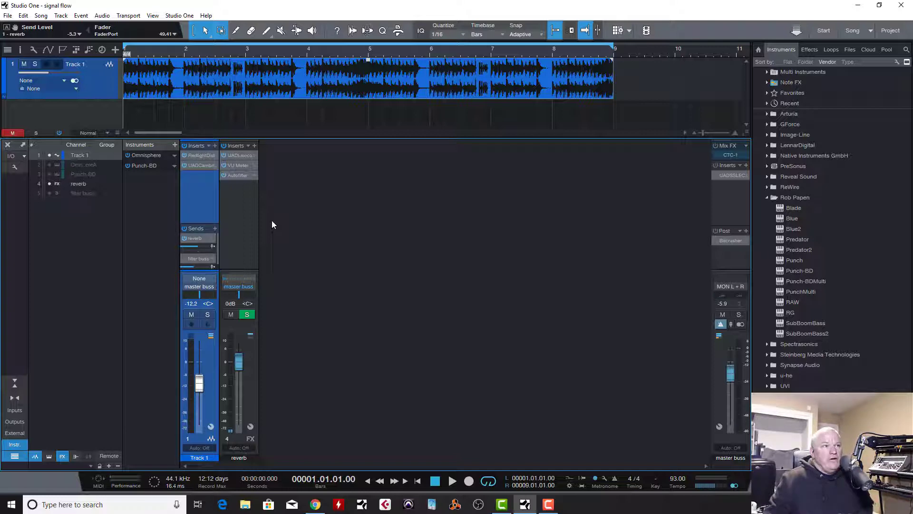
# - Open the reverb channel's Lexicon 224, VU Meter and Autofilter windows and move the Lexicon aside
pyautogui.click(243, 155)
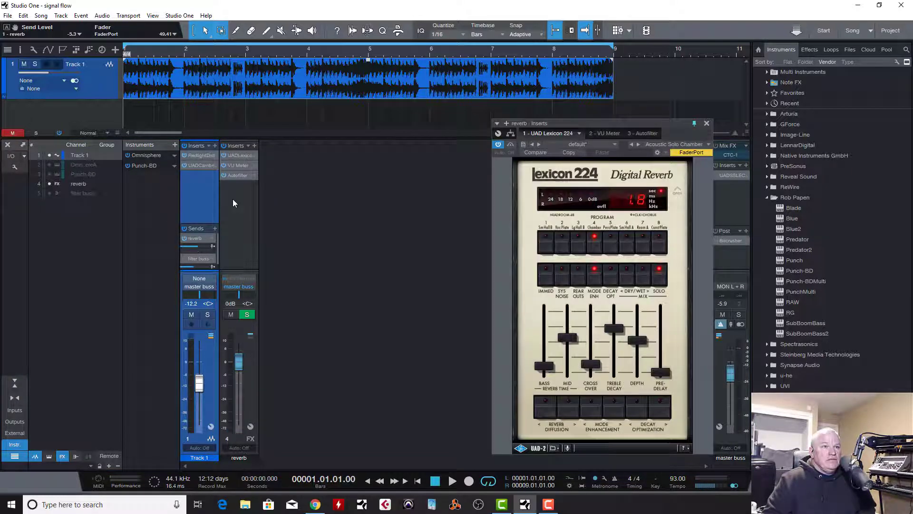
pyautogui.click(239, 165)
pyautogui.click(239, 175)
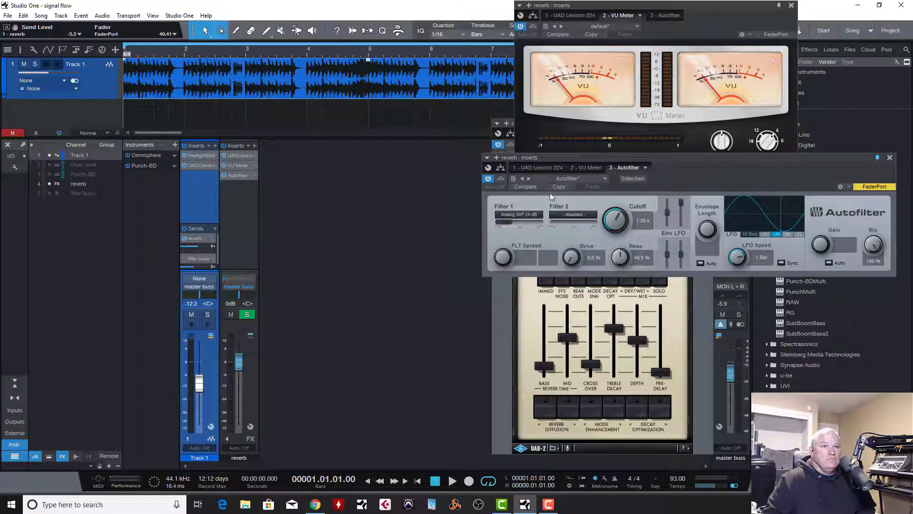
pyautogui.click(510, 315)
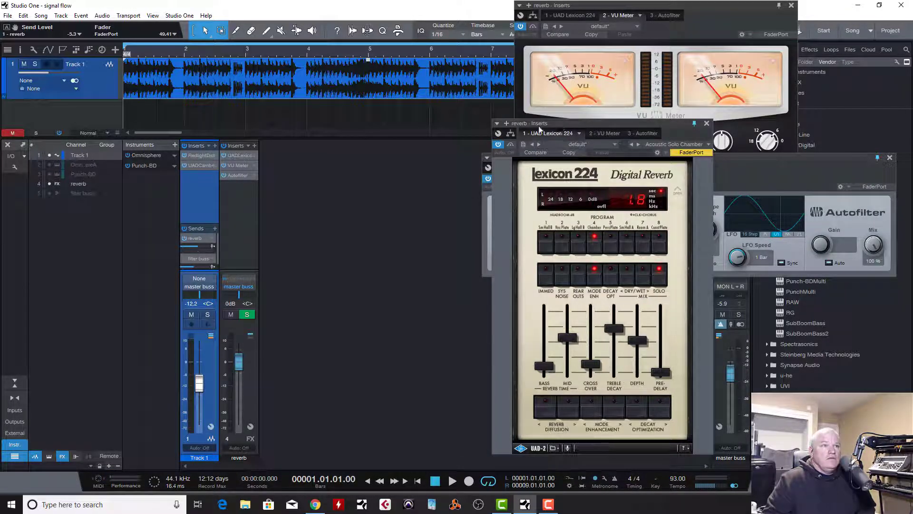
pyautogui.moveTo(539, 127); pyautogui.dragTo(463, 139)
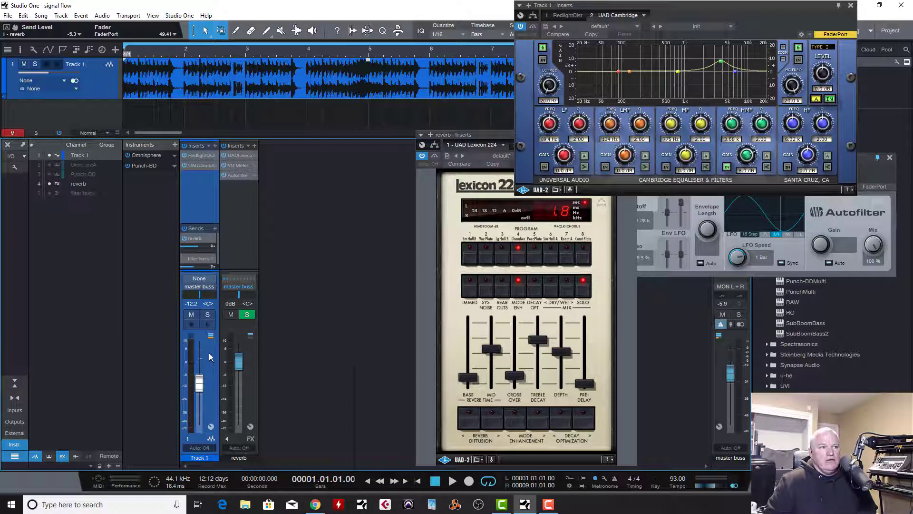
# - Add Bus 1 for Track 1 from its fader's context menu
pyautogui.rightClick(210, 357)
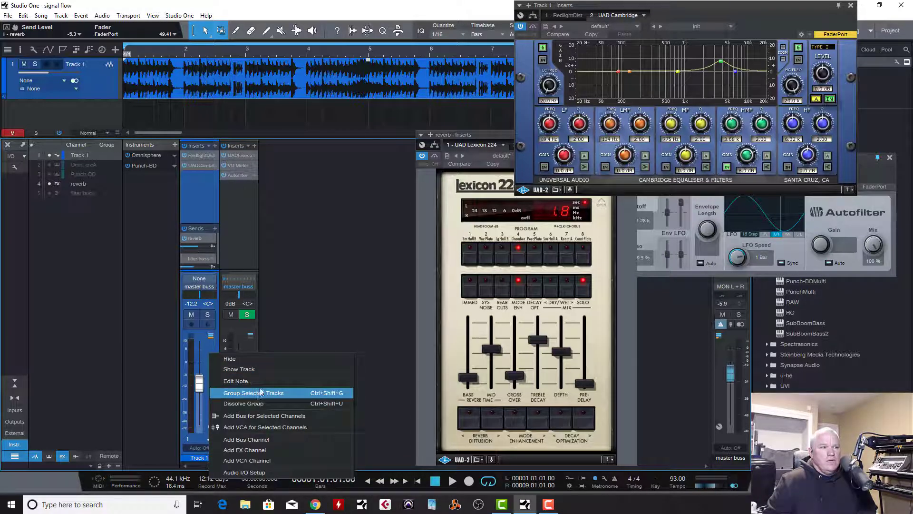
pyautogui.click(275, 415)
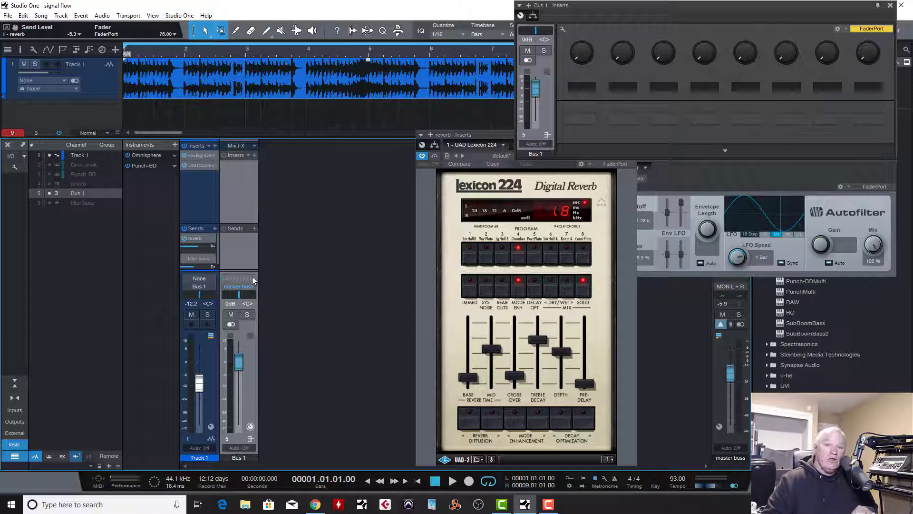
pyautogui.click(186, 280)
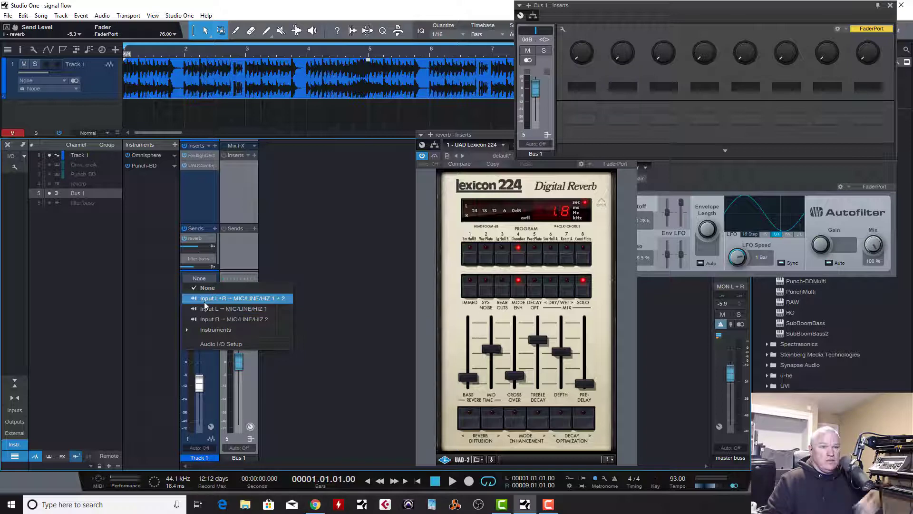
pyautogui.click(199, 330)
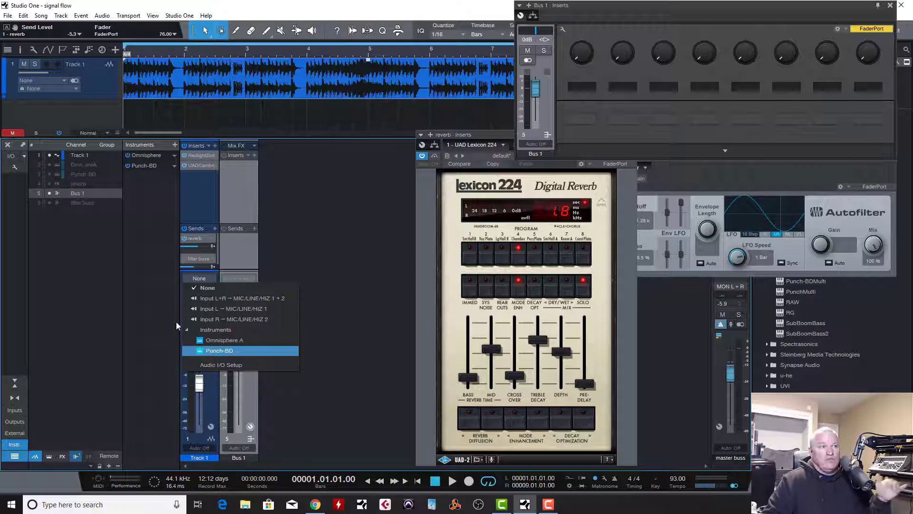
pyautogui.click(335, 313)
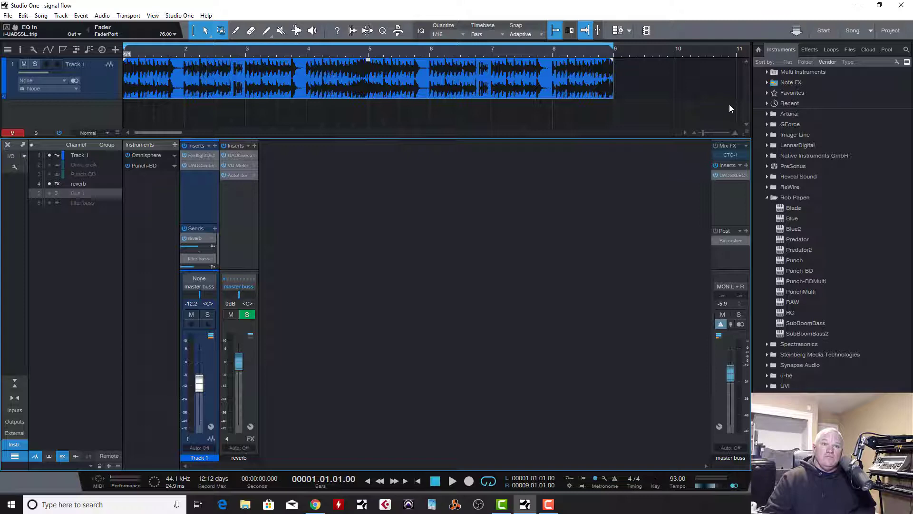
# - Open the master SSL E Channel Strip and sweep its HP and LP filters during playback, returning both to Out
pyautogui.click(725, 174)
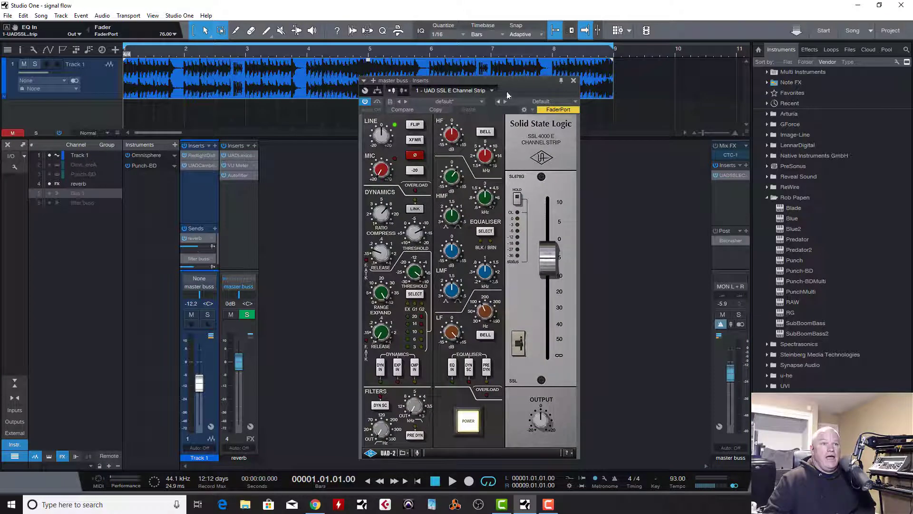
pyautogui.moveTo(512, 77); pyautogui.dragTo(473, 64)
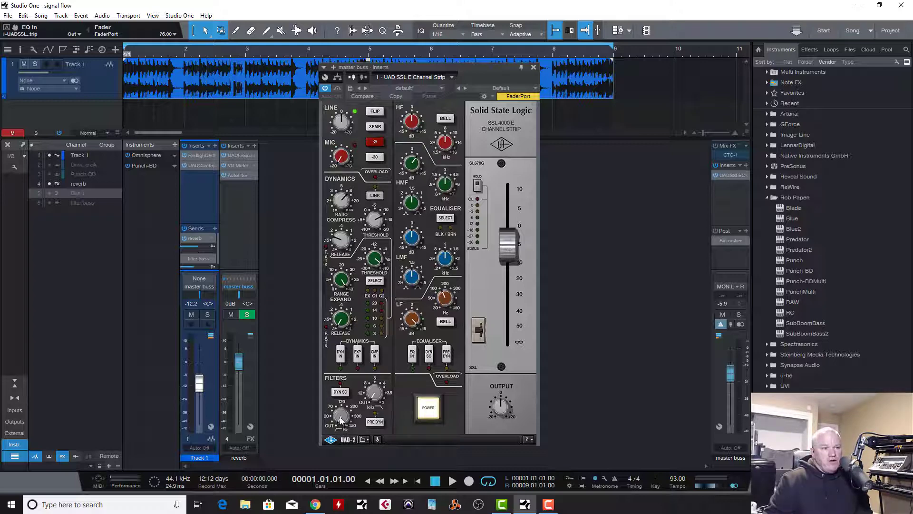
pyautogui.press('space')
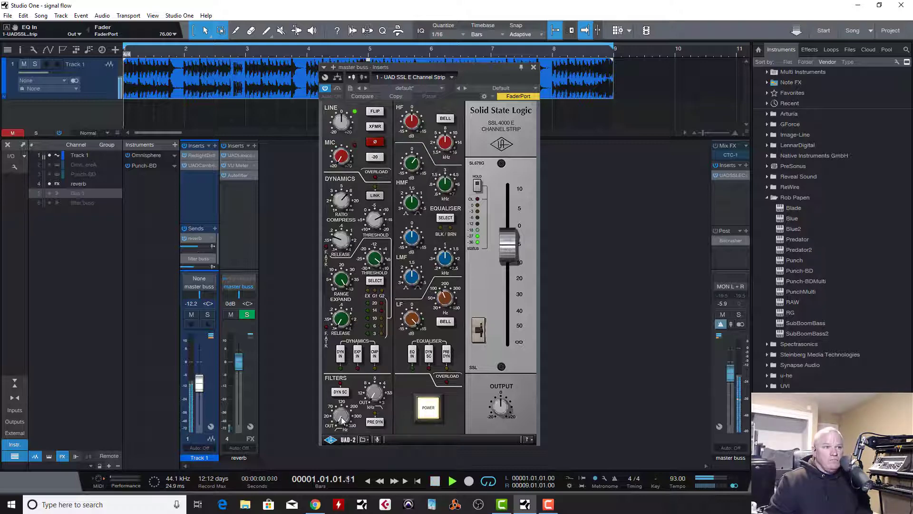
pyautogui.moveTo(340, 417); pyautogui.dragTo(336, 309)
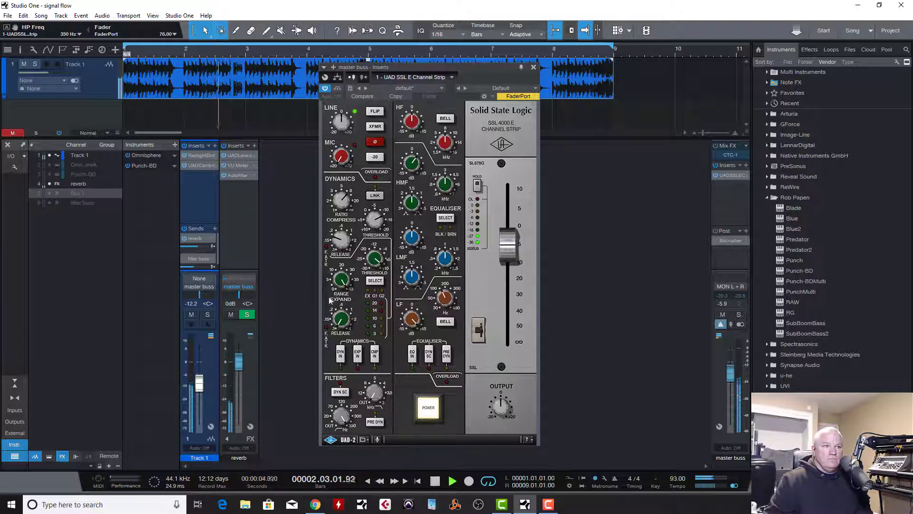
pyautogui.moveTo(345, 416); pyautogui.dragTo(344, 456)
pyautogui.moveTo(375, 397); pyautogui.dragTo(378, 449)
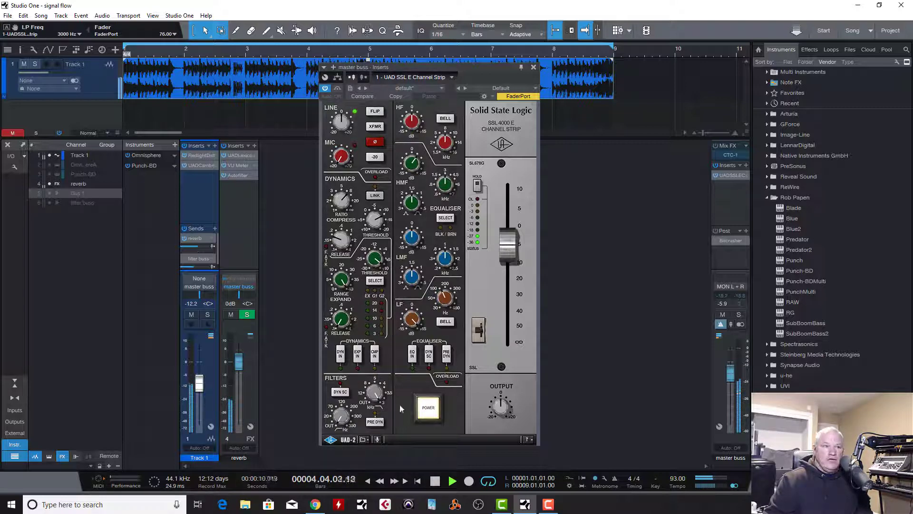
pyautogui.moveTo(374, 393); pyautogui.dragTo(375, 369)
pyautogui.press('space')
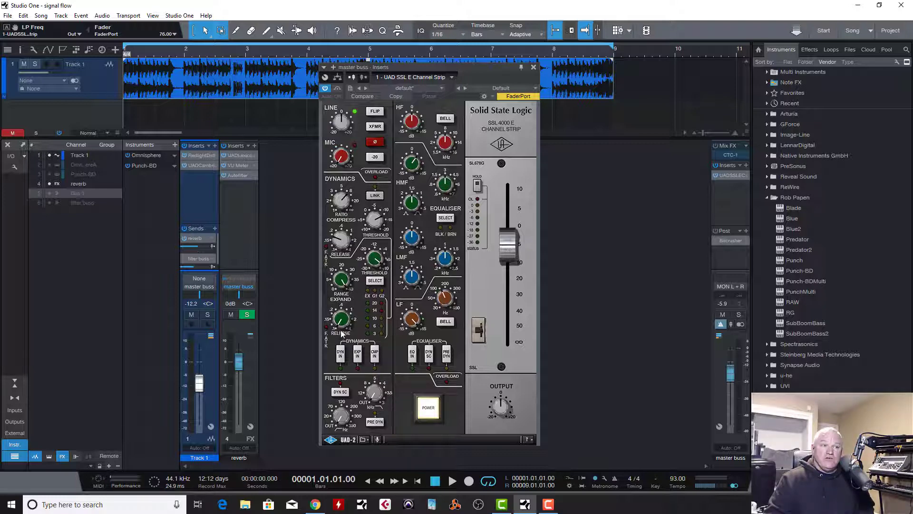
# - Switch on the SSL channel strip's dynamics section and compressor, auditioning with playback
pyautogui.click(341, 354)
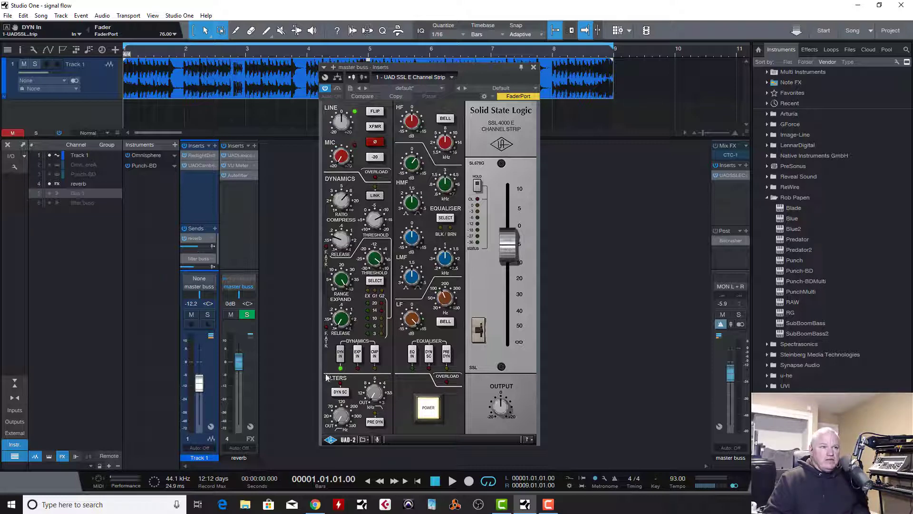
pyautogui.press('space')
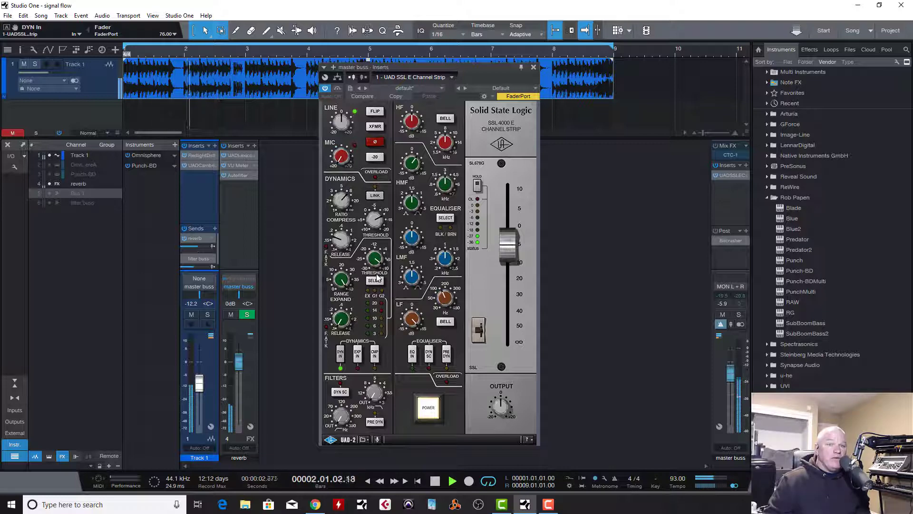
pyautogui.press('space')
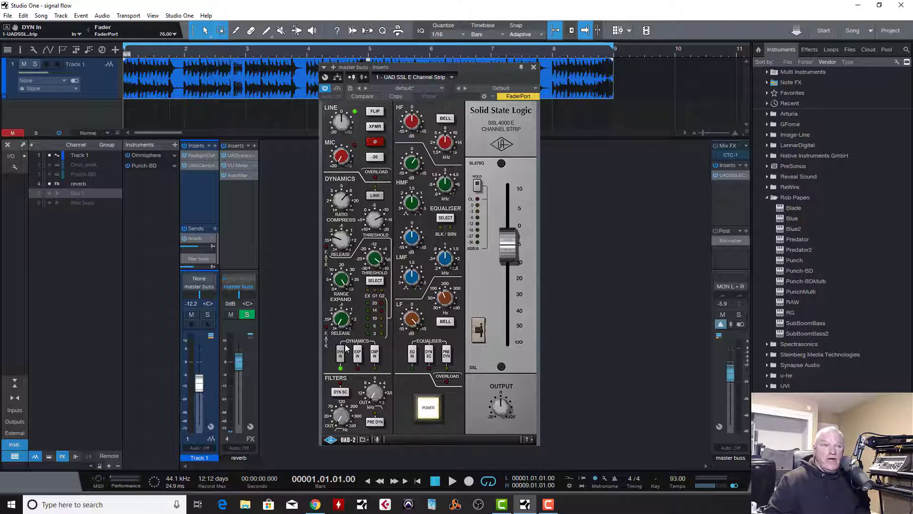
pyautogui.click(375, 358)
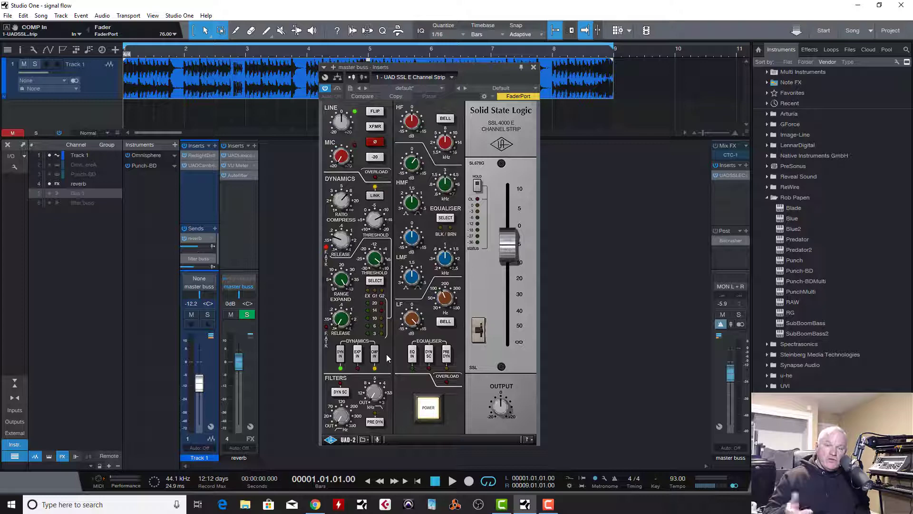
pyautogui.press('space')
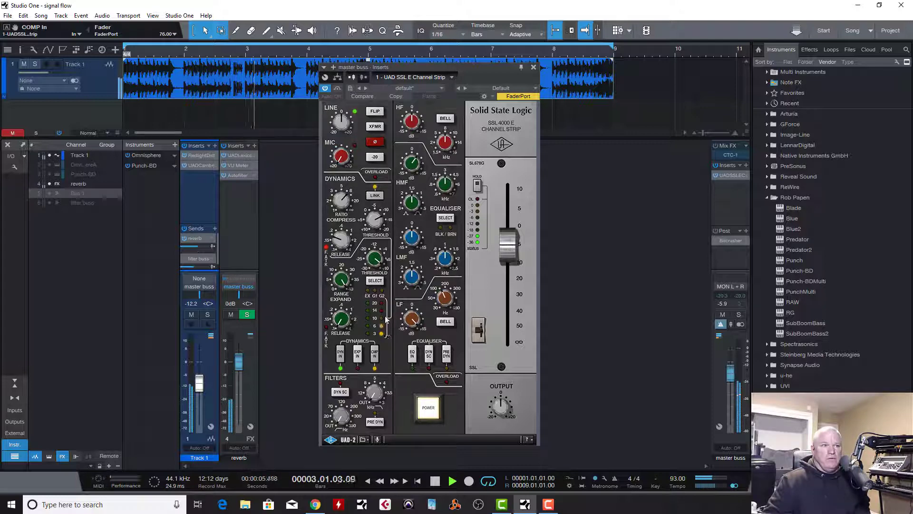
# - Engage the SSL expander, raise Track 1 to -8.1, and restart the song
pyautogui.click(359, 358)
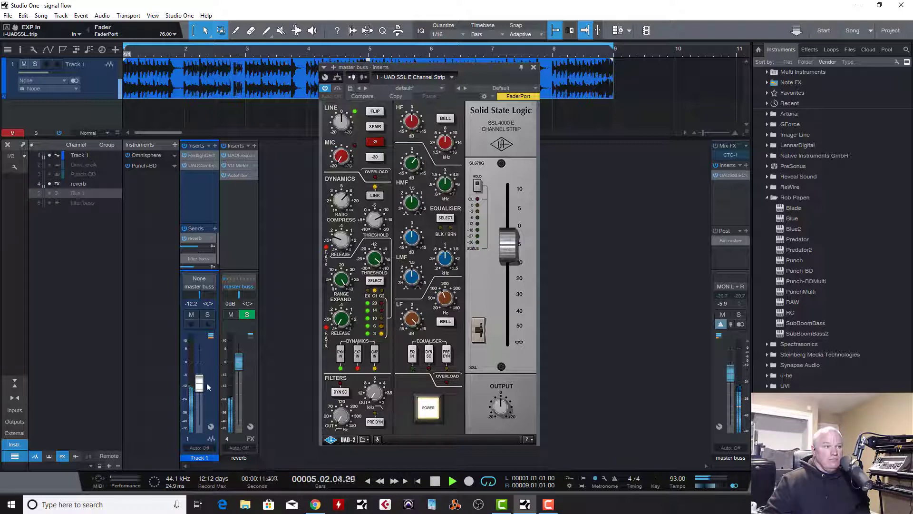
pyautogui.moveTo(200, 383); pyautogui.dragTo(200, 382)
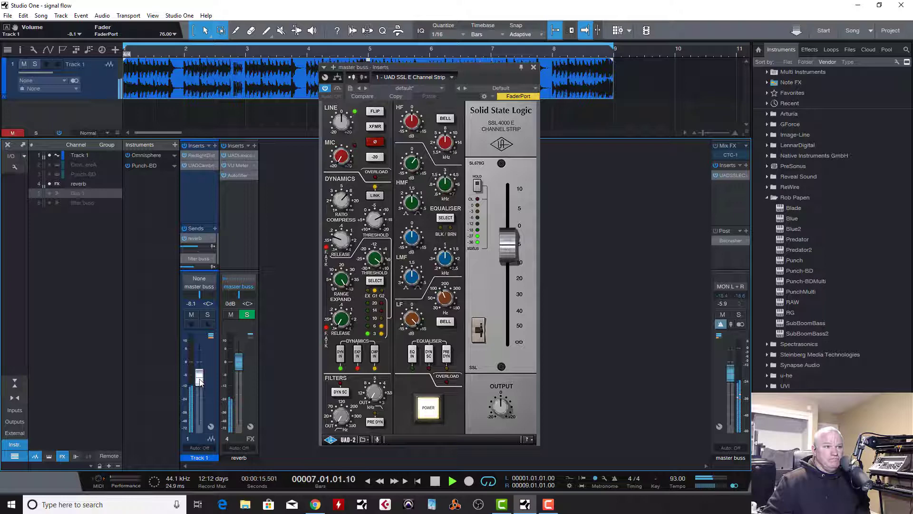
pyautogui.press('space')
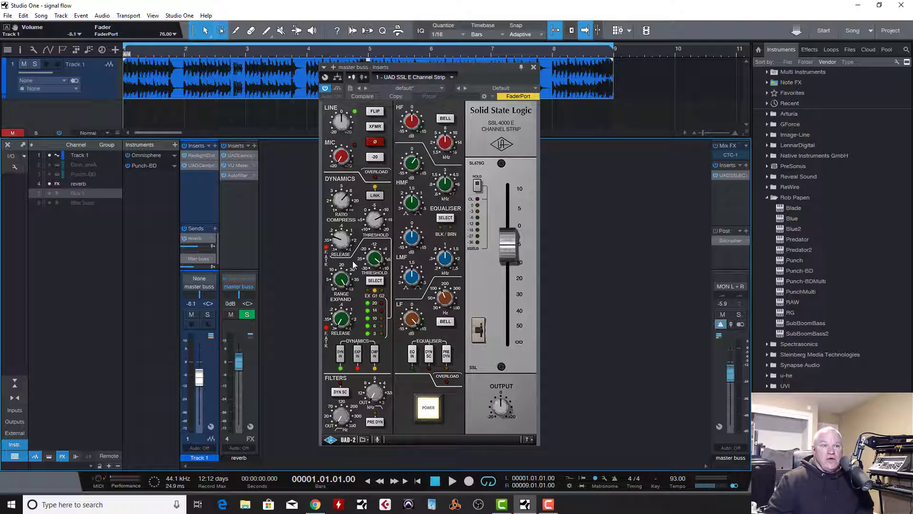
pyautogui.press('space')
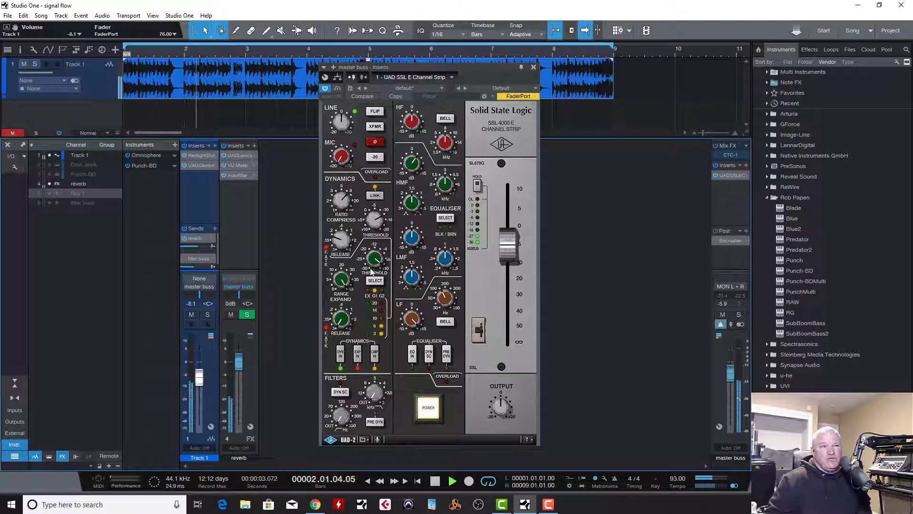
pyautogui.press('space')
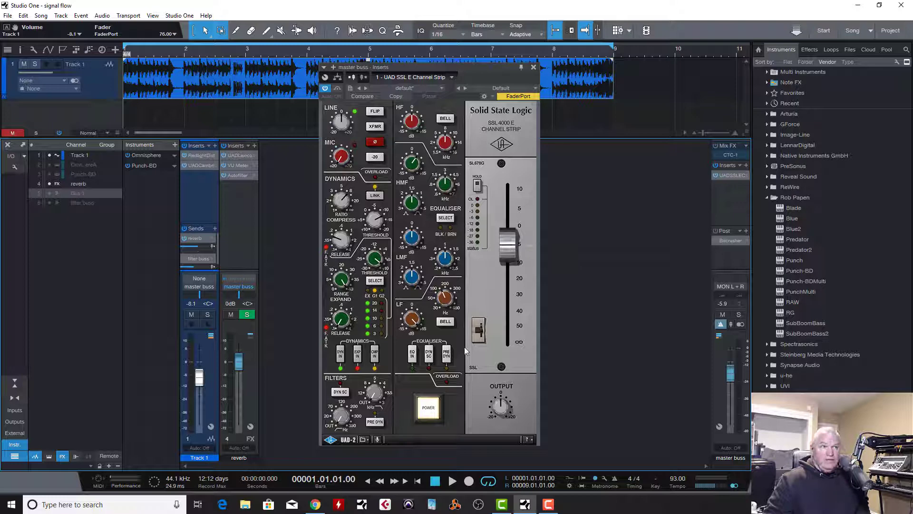
pyautogui.press('space')
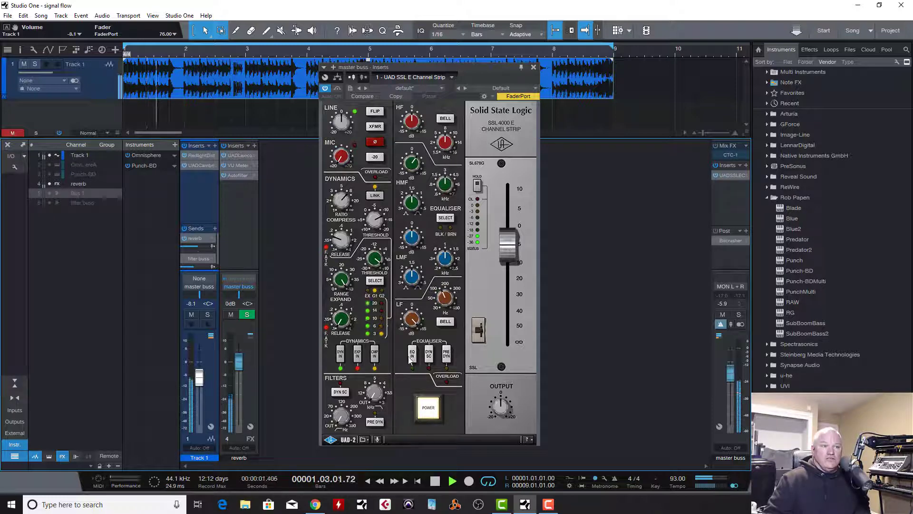
# - Turn on the SSL channel strip's EQ IN and stop playback
pyautogui.click(408, 360)
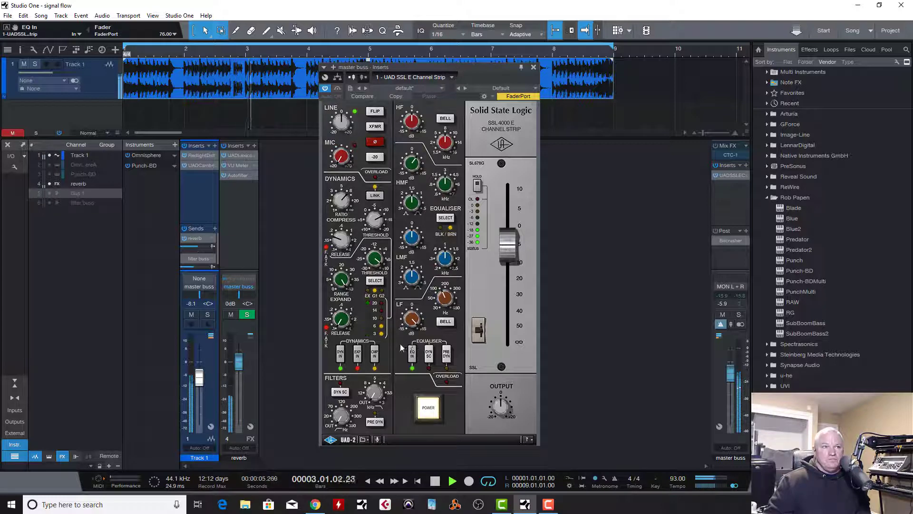
pyautogui.press('space')
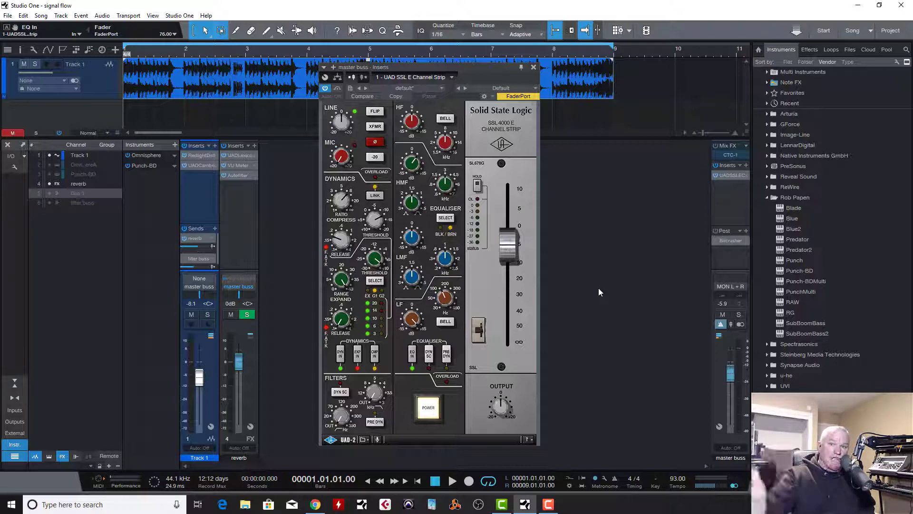
# - Close the UAD SSL E Channel Strip plugin window on the master buss
pyautogui.click(533, 67)
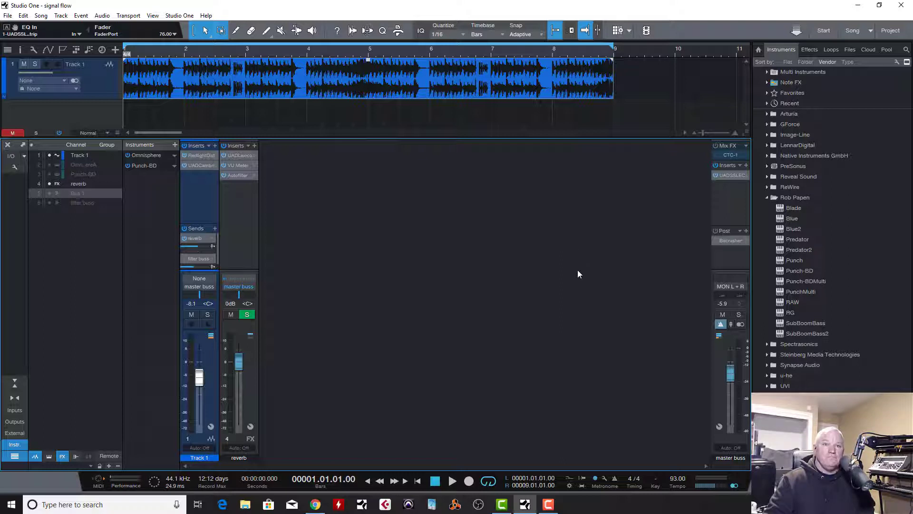
pyautogui.click(731, 188)
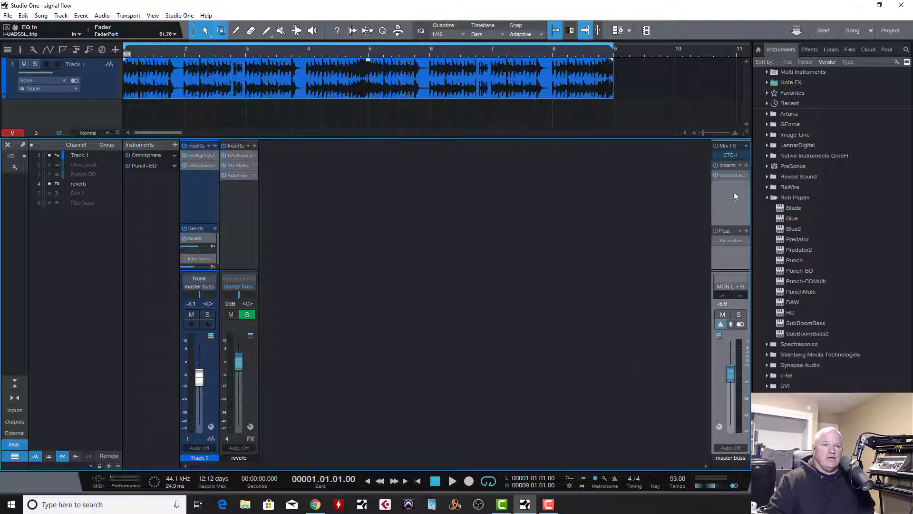
pyautogui.click(740, 175)
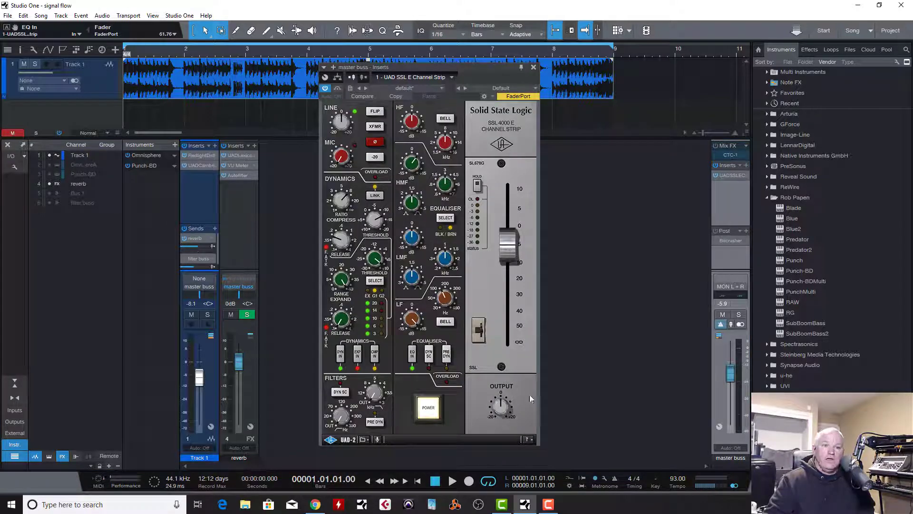
pyautogui.click(533, 67)
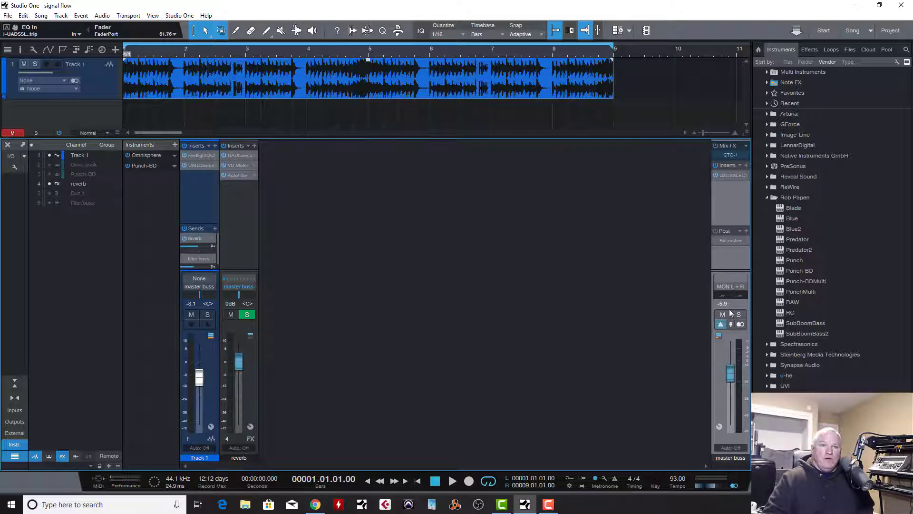
pyautogui.click(723, 287)
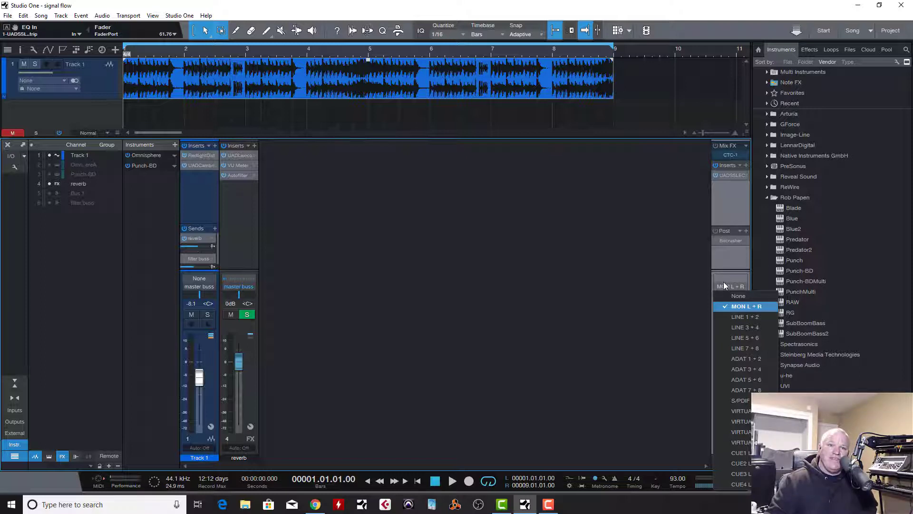
pyautogui.click(726, 284)
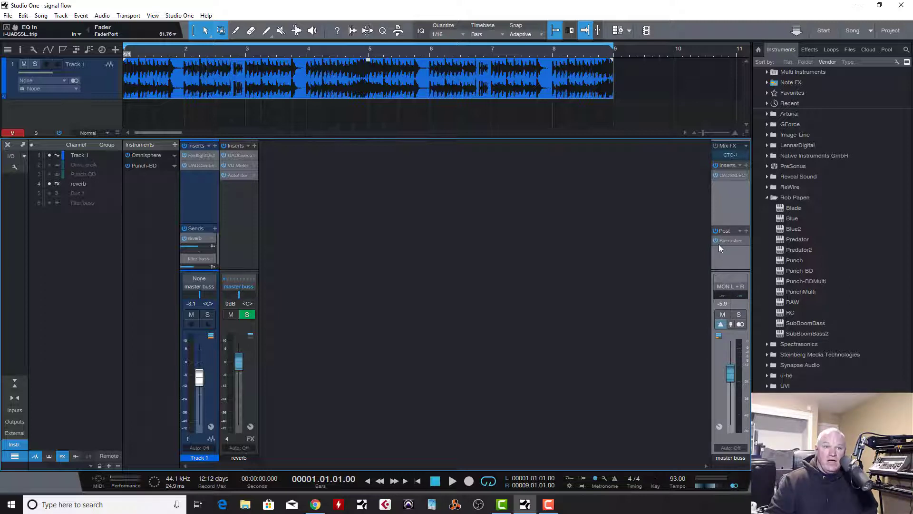
# - Switch the master buss output from MON L+R to VIRTUAL 1+2, then play and stop to test
pyautogui.click(716, 286)
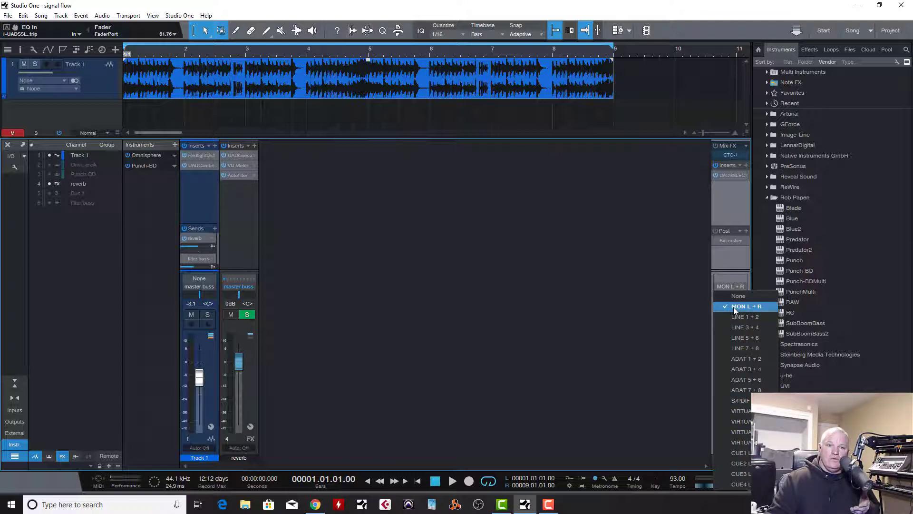
pyautogui.click(743, 408)
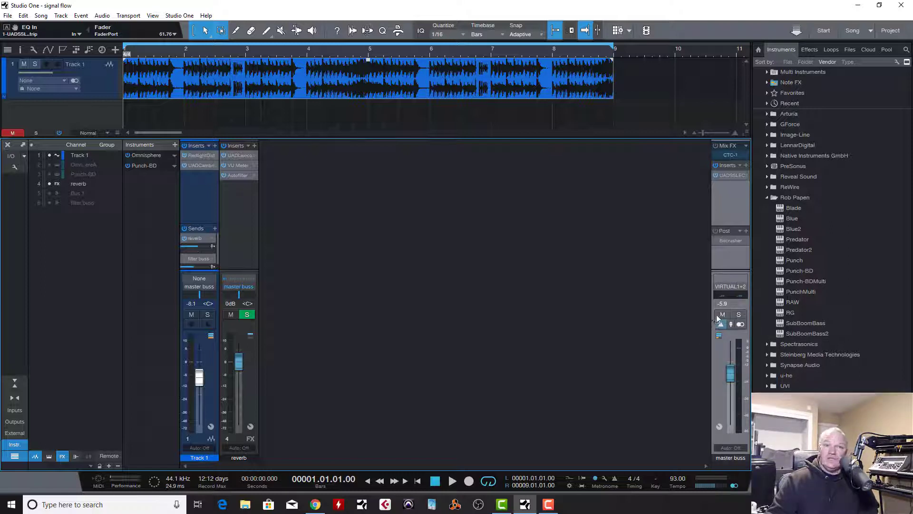
pyautogui.press('space')
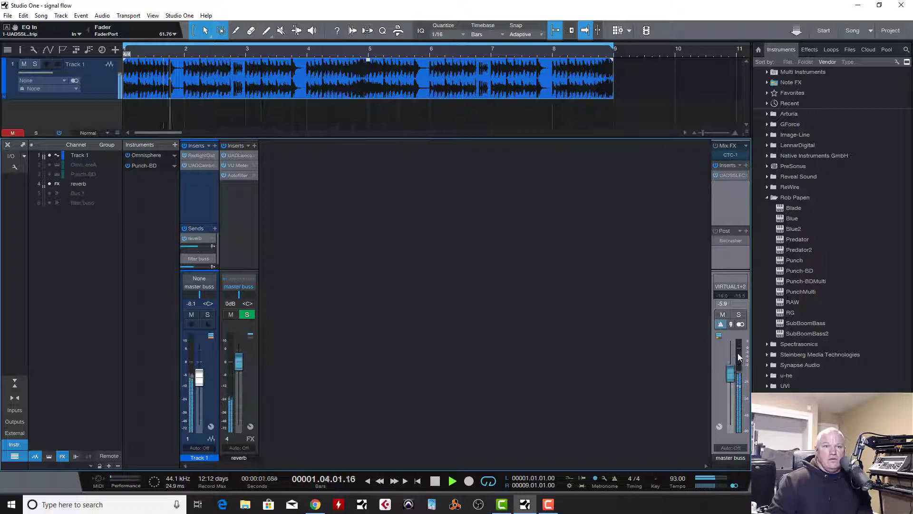
pyautogui.press('space')
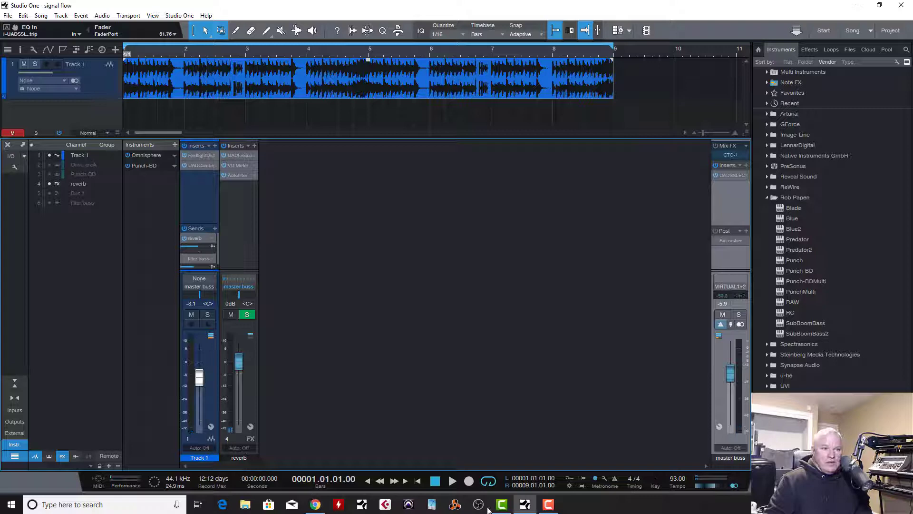
# - Launch UAD Console from the Windows Start menu, then return to Studio One
pyautogui.click(11, 505)
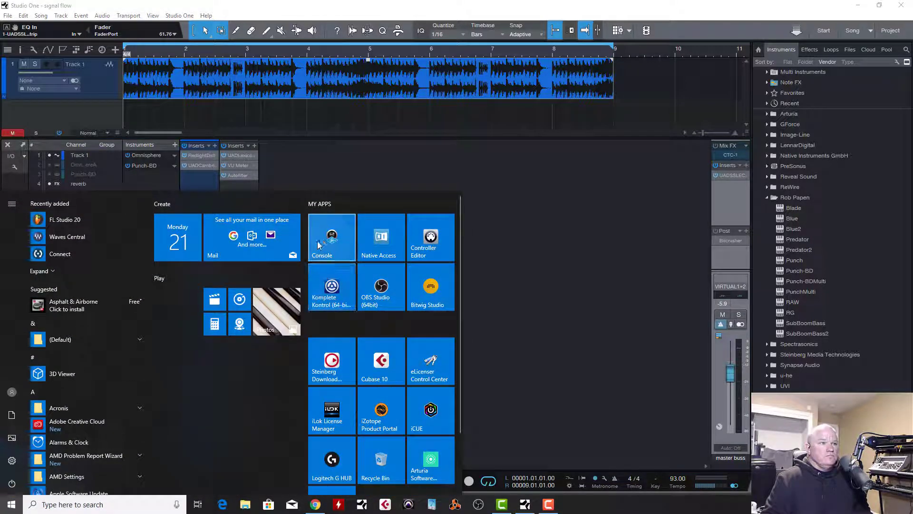
pyautogui.click(317, 244)
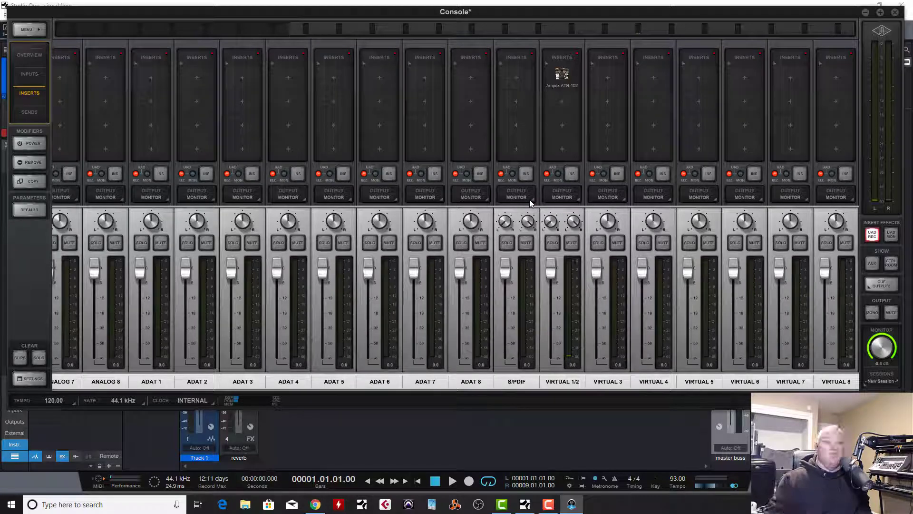
pyautogui.click(620, 450)
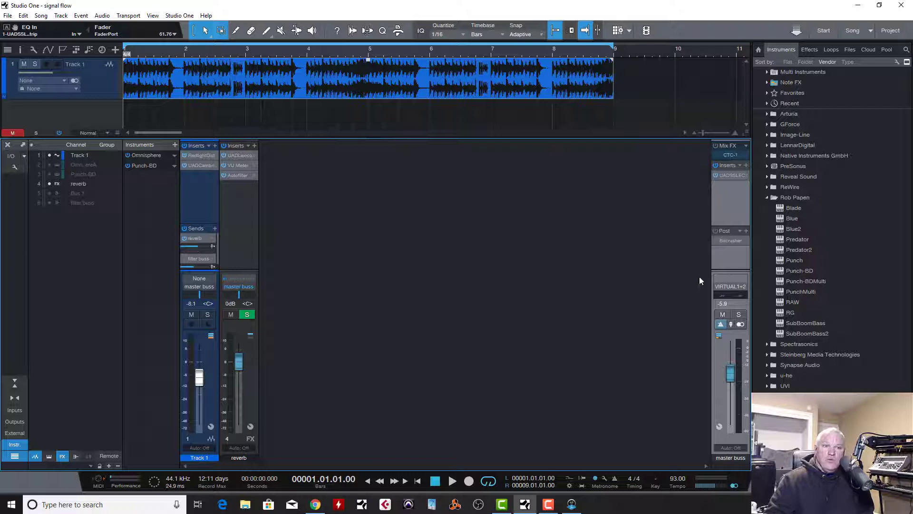
# - Check that the master buss output is still VIRTUAL 1+2, then bring UAD Console forward
pyautogui.click(719, 286)
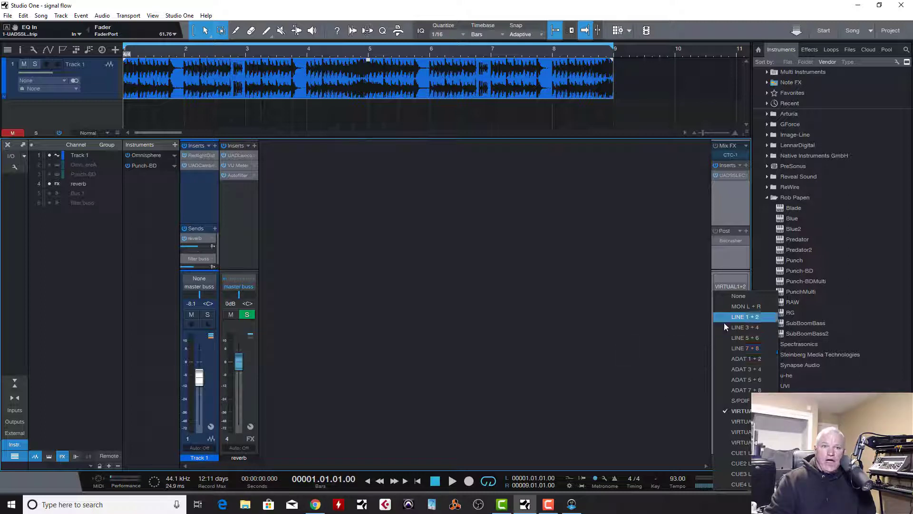
pyautogui.click(662, 358)
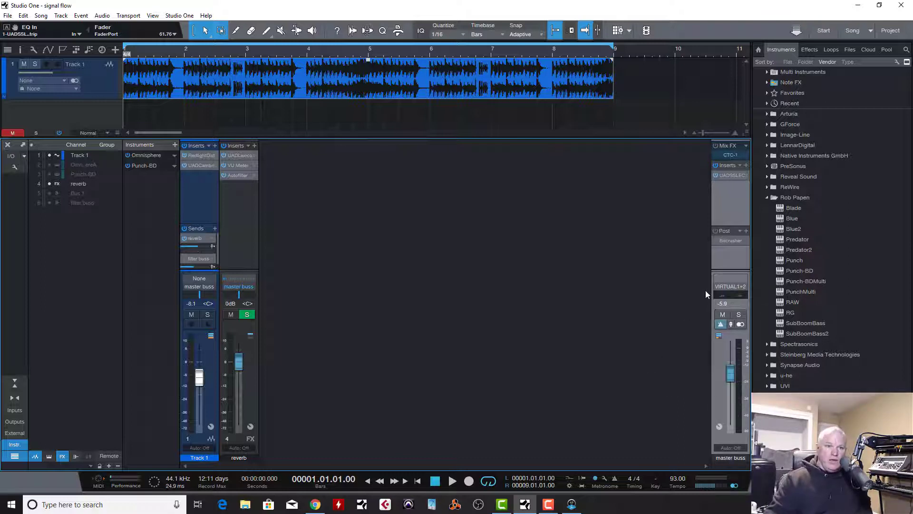
pyautogui.click(572, 505)
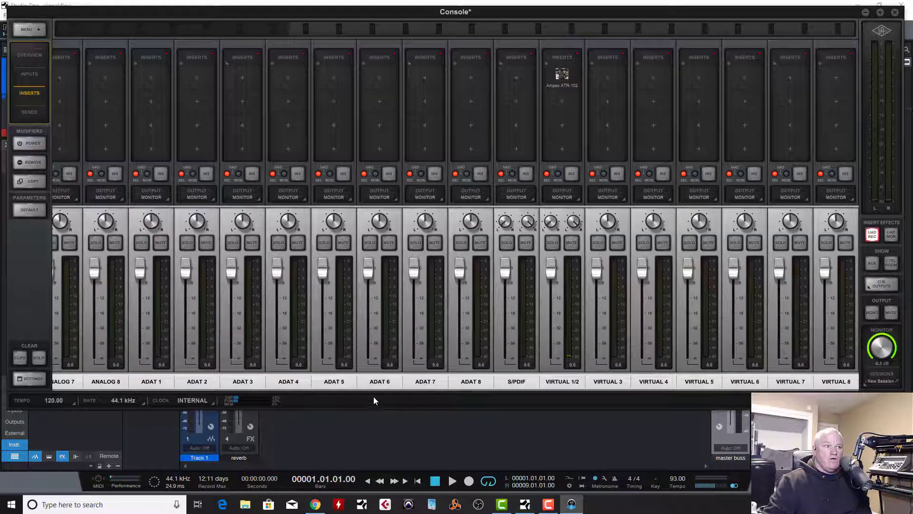
# - Play briefly to watch the Console meters, then open the Ampex ATR plugin on VIRTUAL 1/2
pyautogui.press('space')
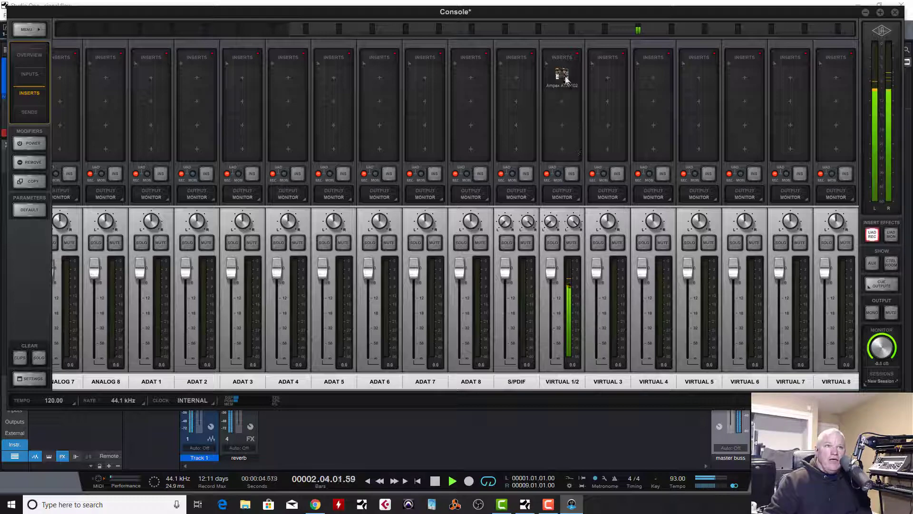
pyautogui.press('space')
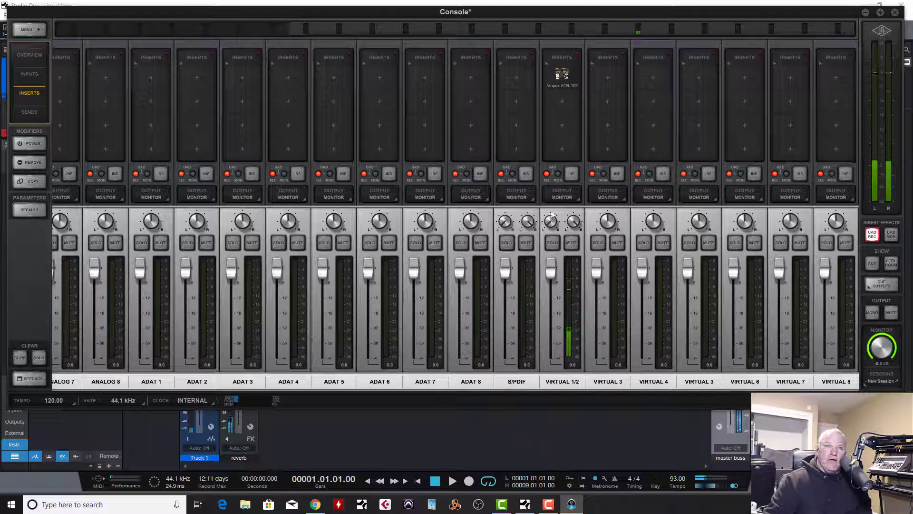
pyautogui.click(561, 72)
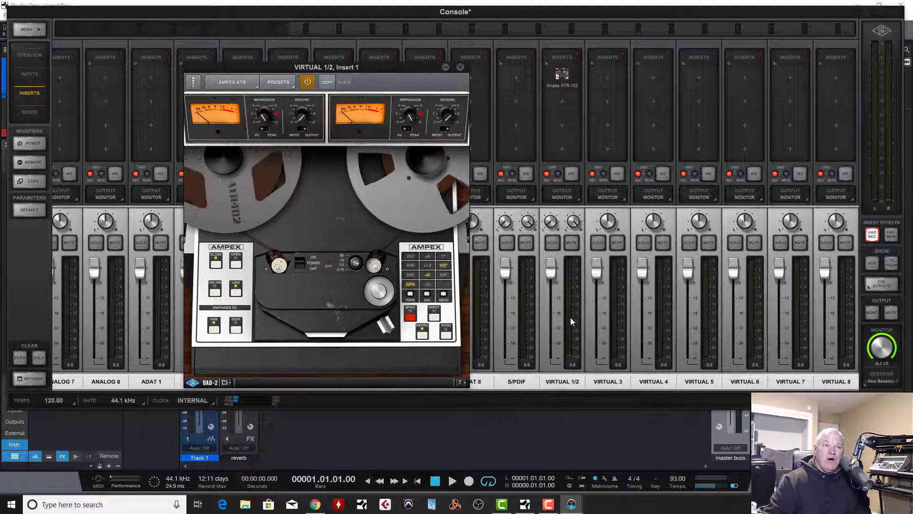
# - During playback, bypass and re-enable the Ampex ATR, dismiss the delay warning, stop, and close it
pyautogui.press('space')
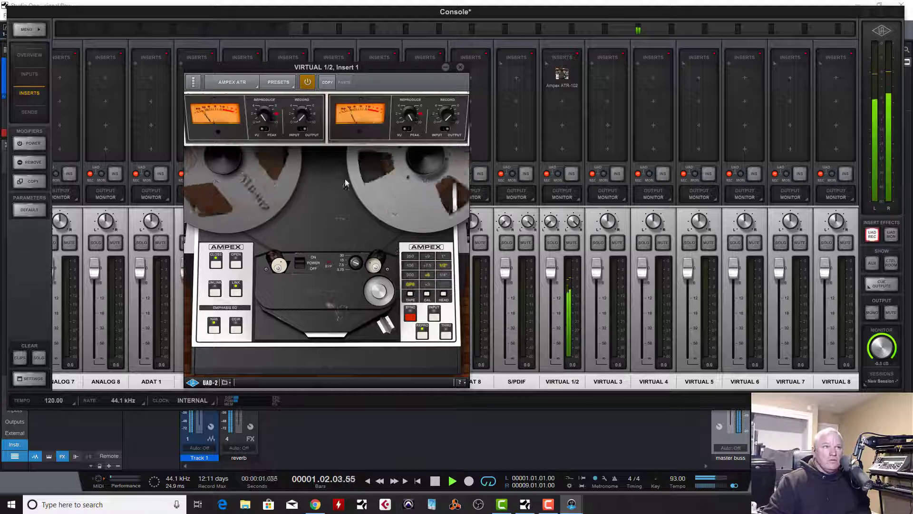
pyautogui.click(310, 83)
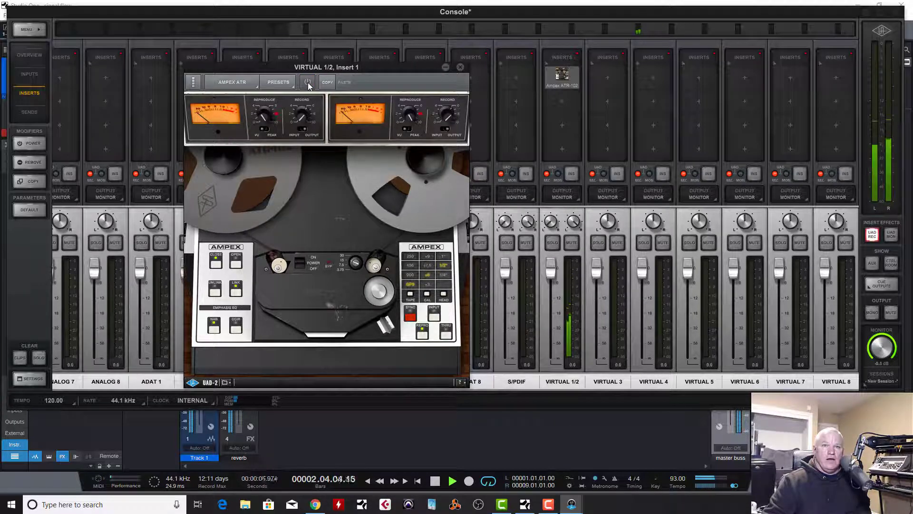
pyautogui.click(308, 84)
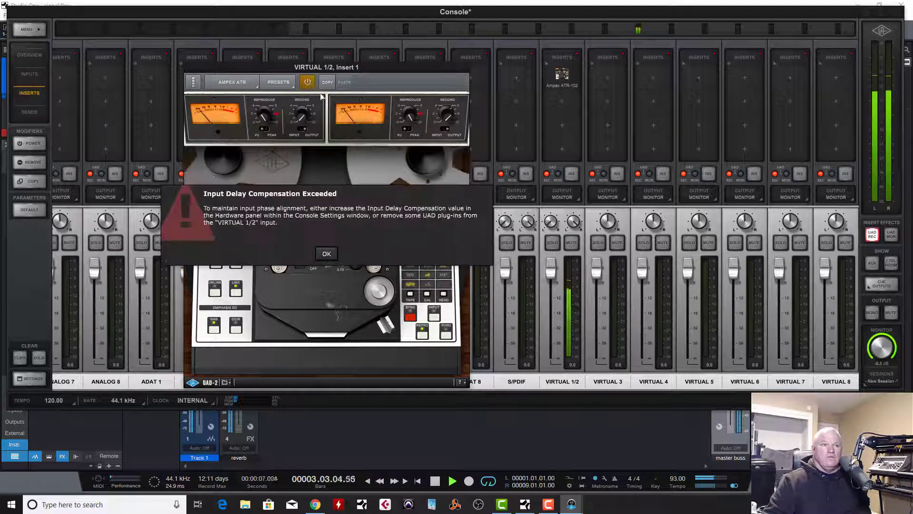
pyautogui.click(326, 253)
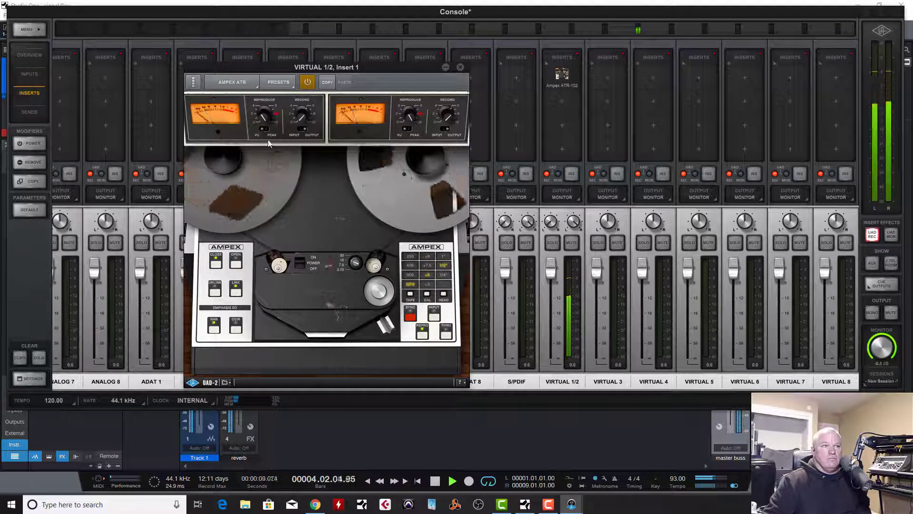
pyautogui.press('space')
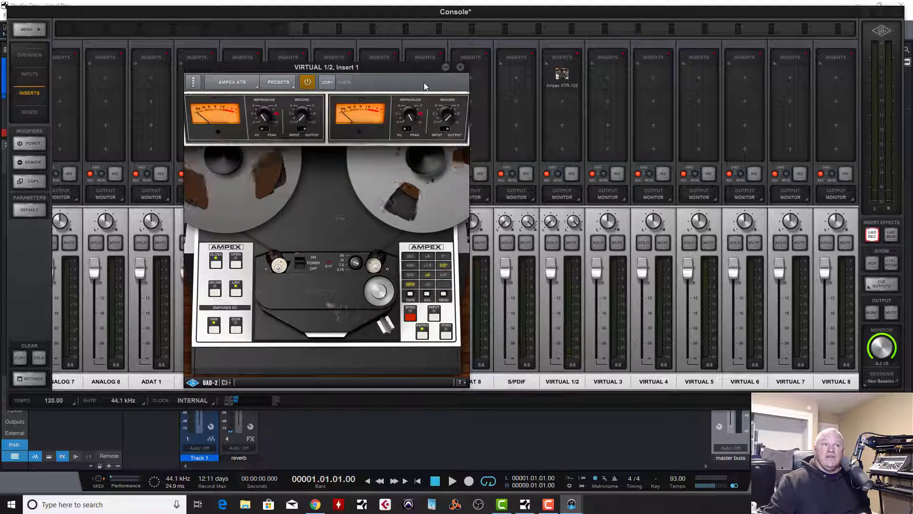
pyautogui.click(460, 67)
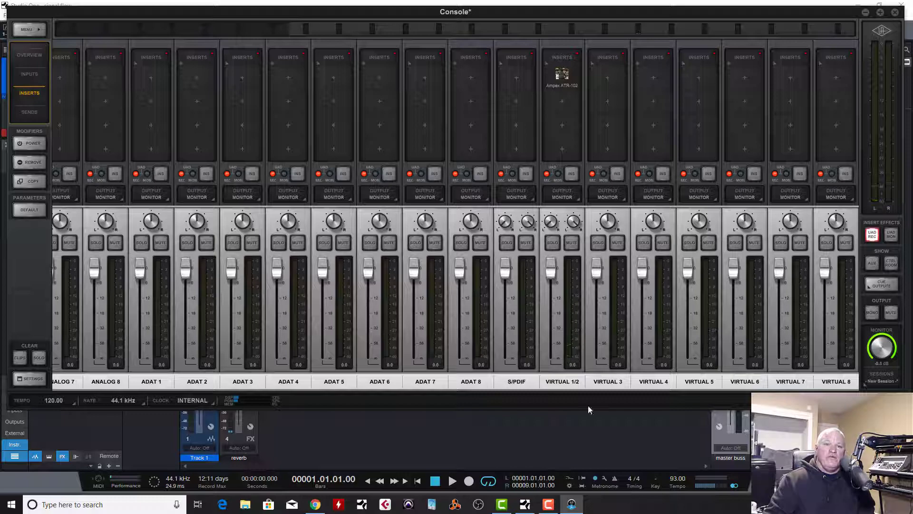
# - Back in Studio One, route the master buss output to MON L+R
pyautogui.click(608, 415)
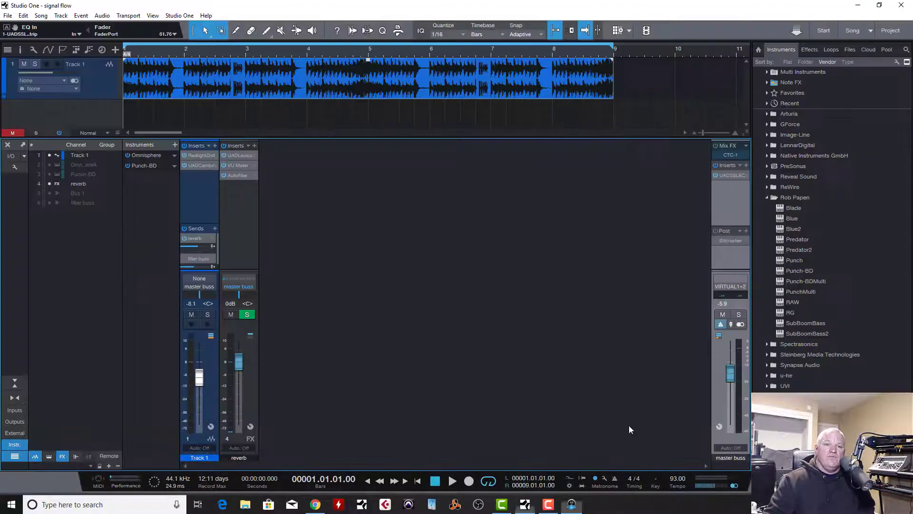
pyautogui.click(719, 287)
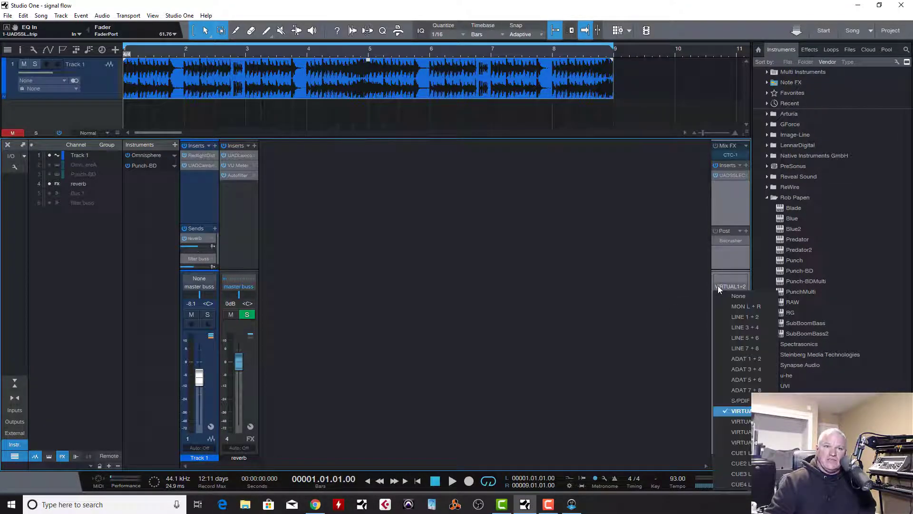
pyautogui.click(736, 306)
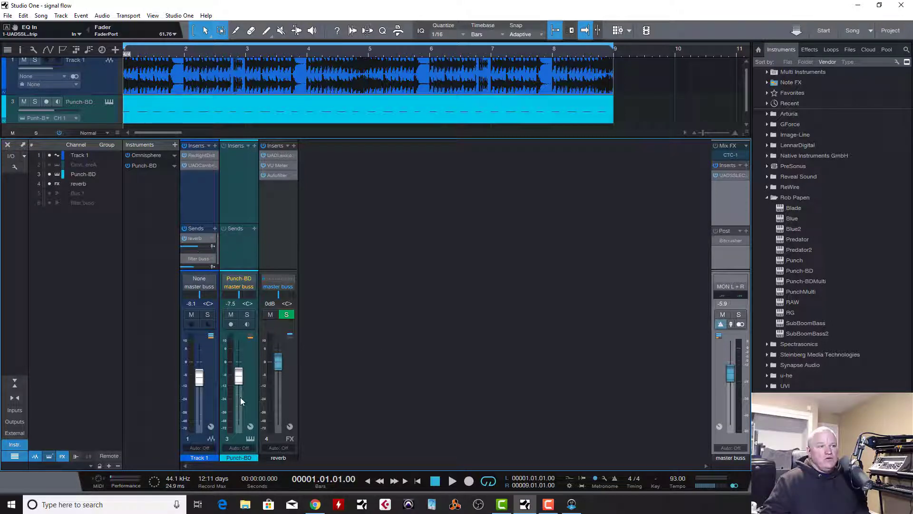
# - During playback, raise the Punch-BD fader to -5.0 dB and solo Track 1
pyautogui.press('space')
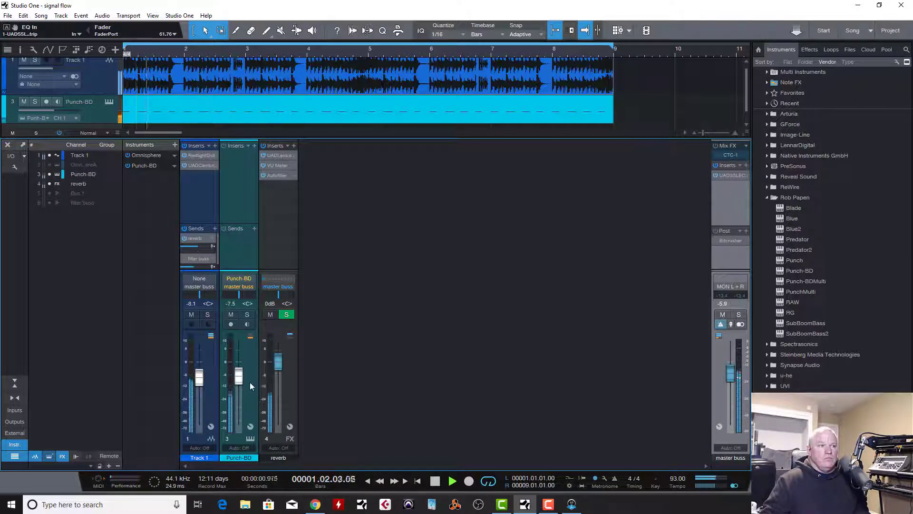
pyautogui.moveTo(239, 377); pyautogui.dragTo(242, 372)
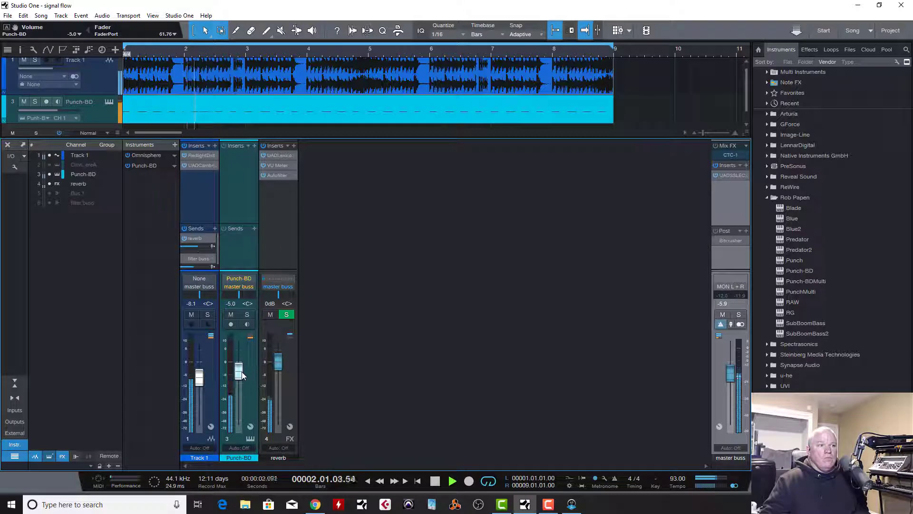
pyautogui.click(230, 315)
pyautogui.click(207, 314)
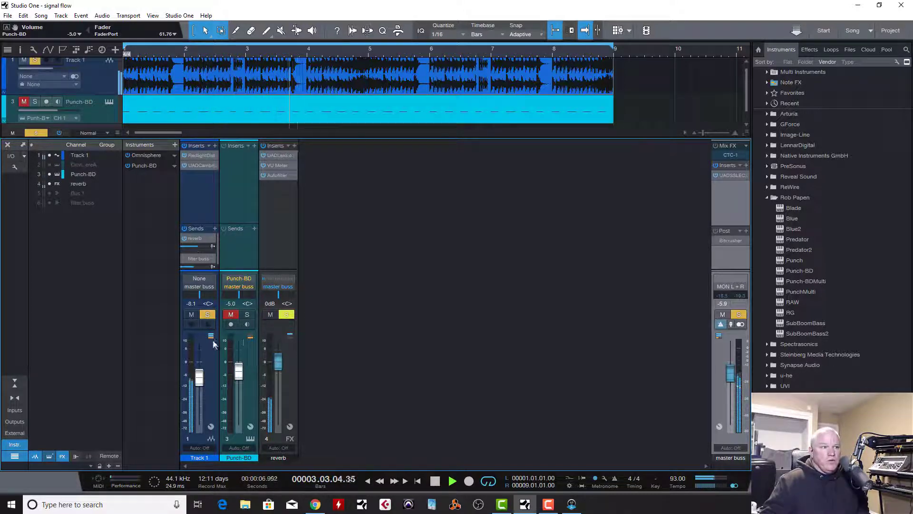
# - Stop, replay Track 1 soloed briefly, then clear its solo
pyautogui.press('space')
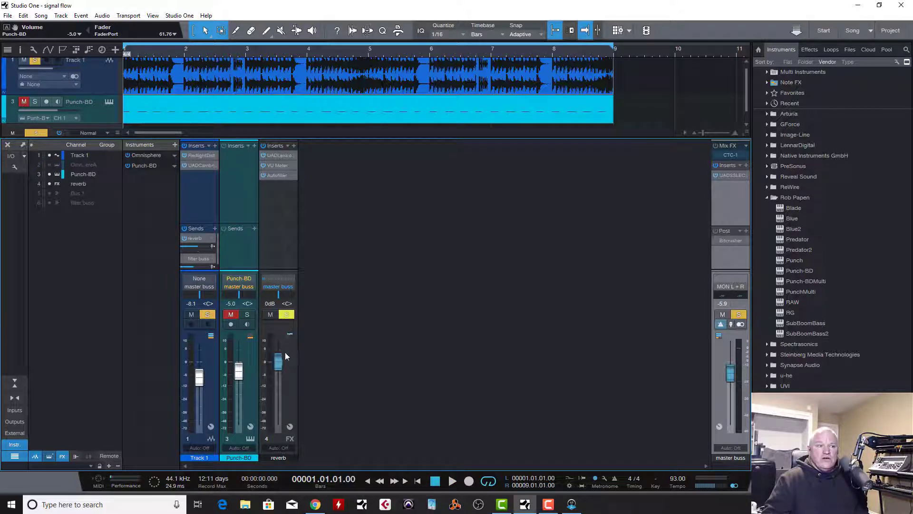
pyautogui.press('space')
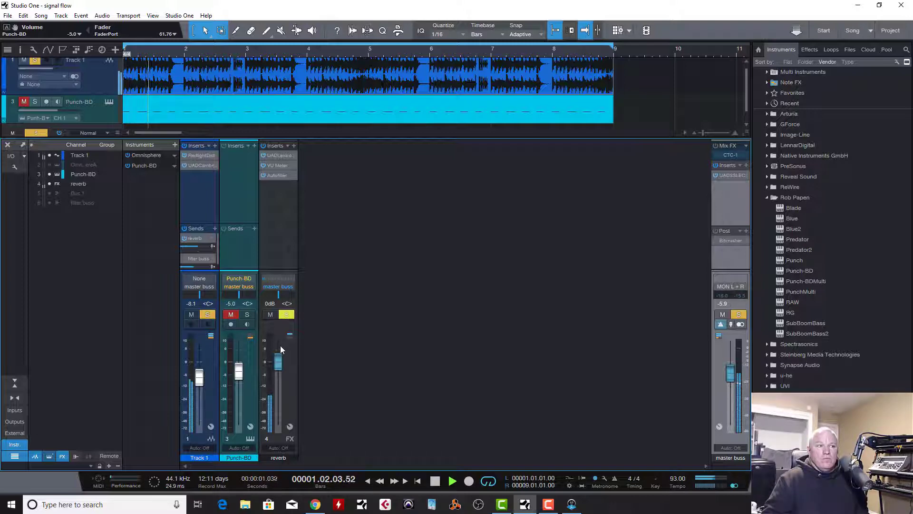
pyautogui.press('space')
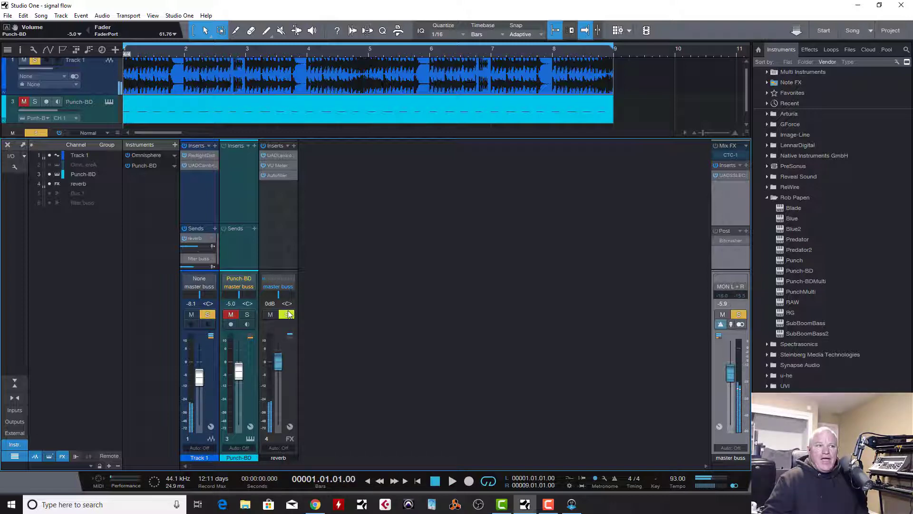
pyautogui.click(208, 315)
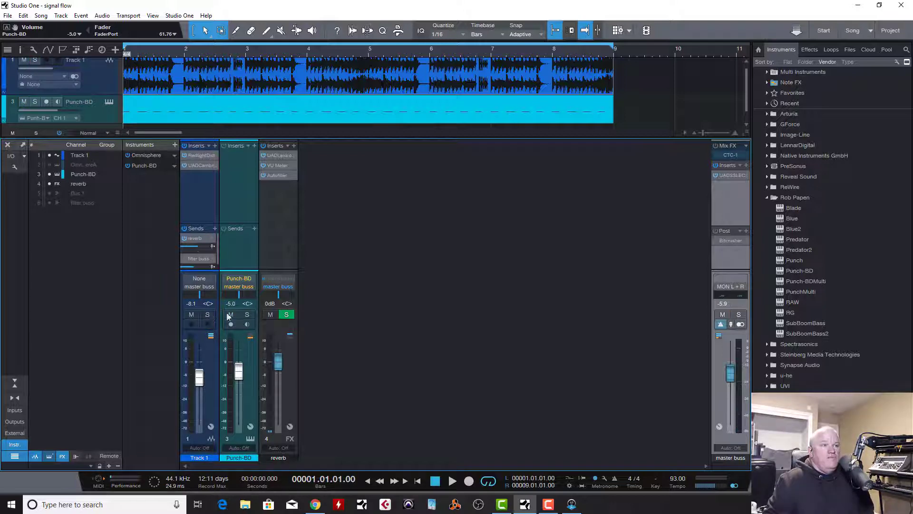
# - Remove Solo Safe from the reverb return and play with Track 1 and the reverb soloed
pyautogui.click(293, 314)
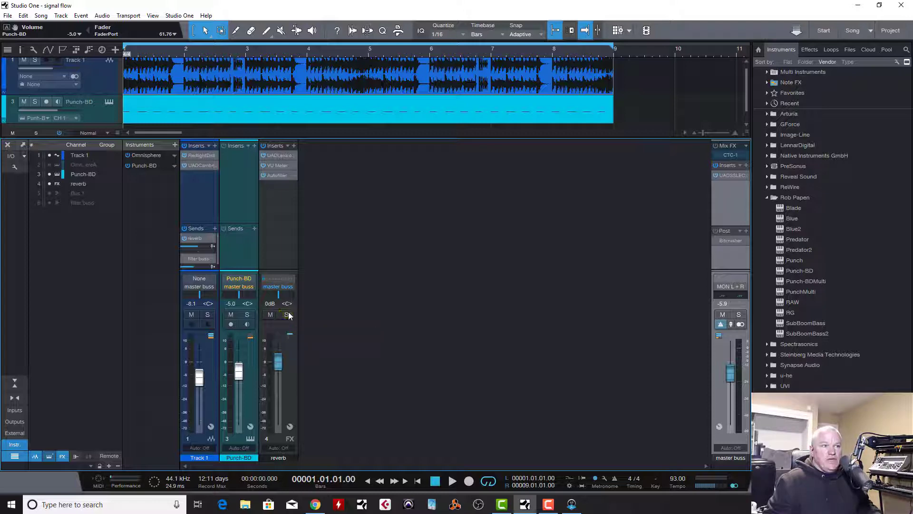
pyautogui.click(208, 315)
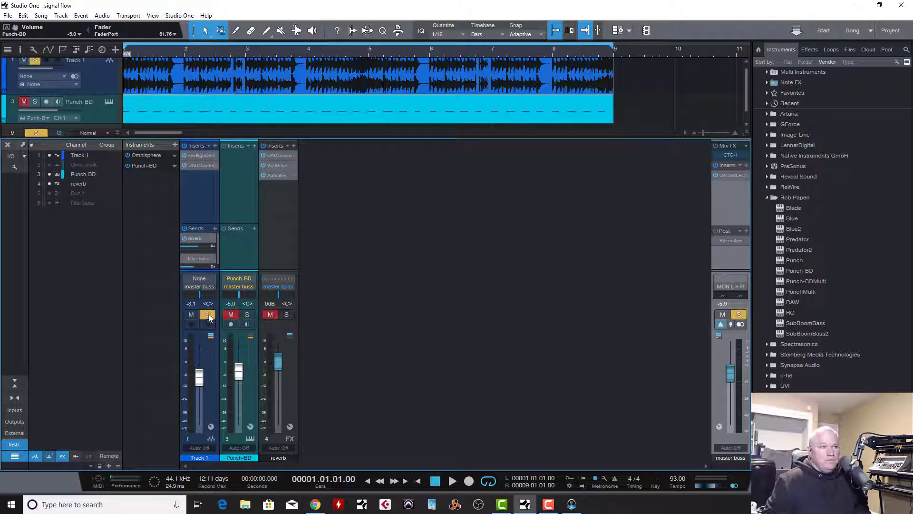
pyautogui.press('space')
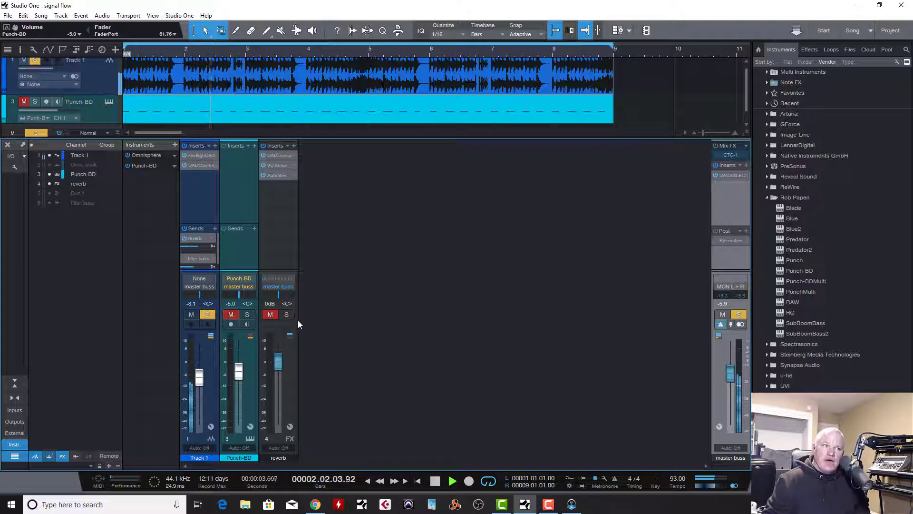
pyautogui.click(286, 315)
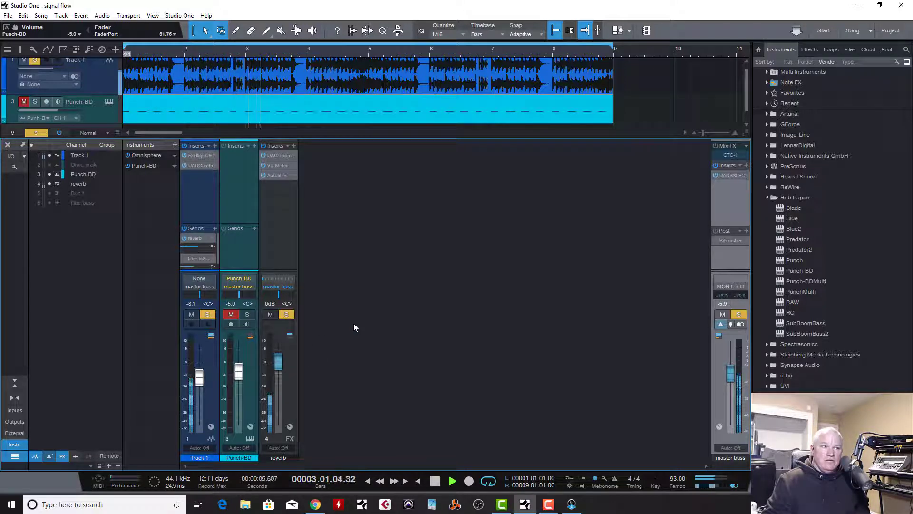
pyautogui.press('space')
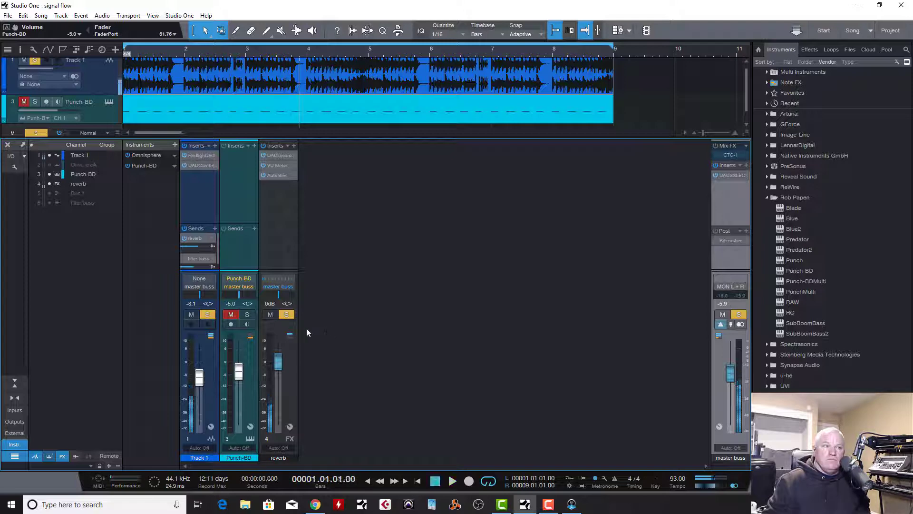
# - Clear all solos and mutes, then make the reverb return Solo Safe again
pyautogui.click(286, 314)
pyautogui.click(270, 315)
pyautogui.click(229, 315)
pyautogui.click(207, 314)
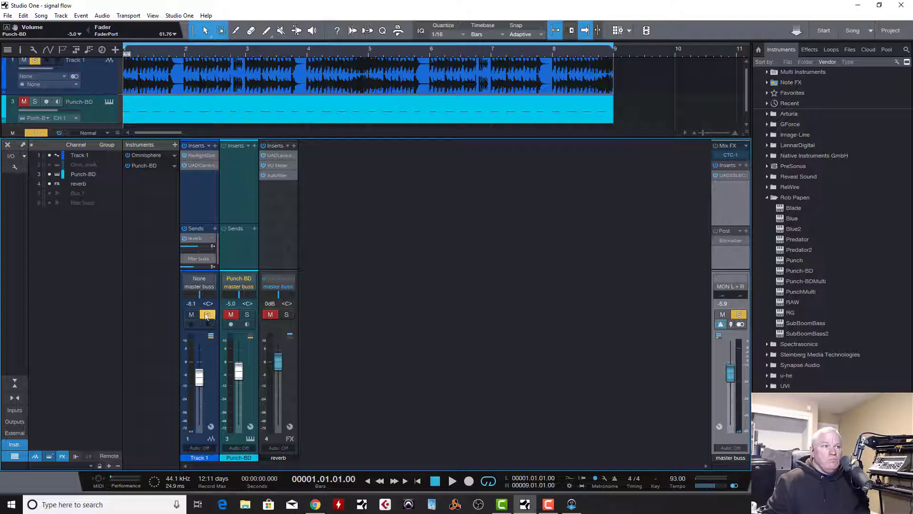
pyautogui.click(270, 314)
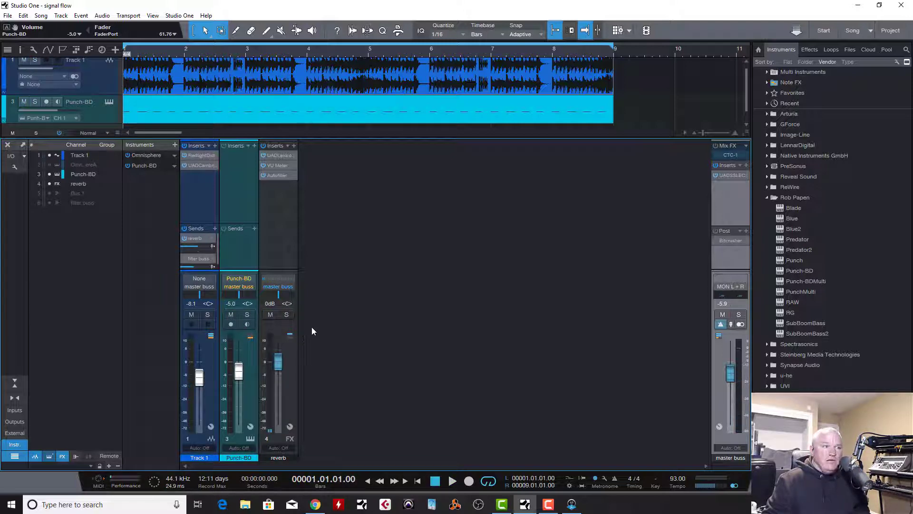
pyautogui.click(291, 314)
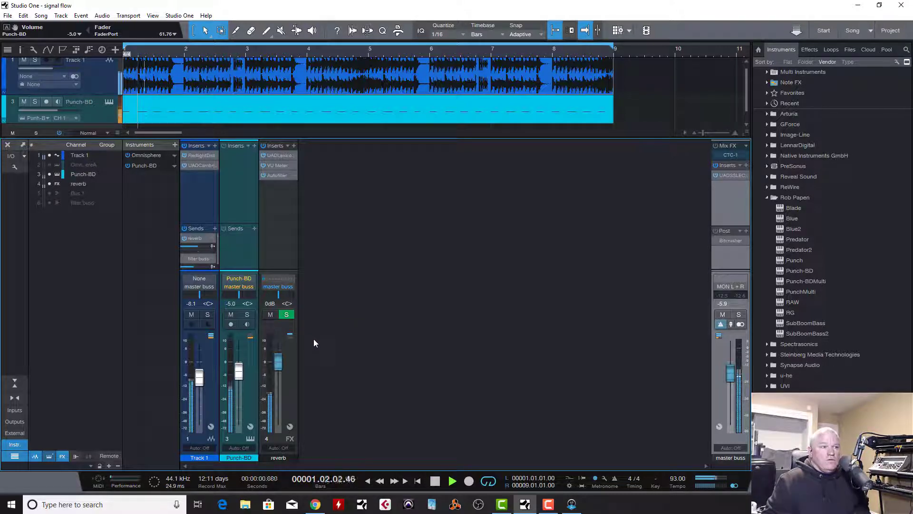